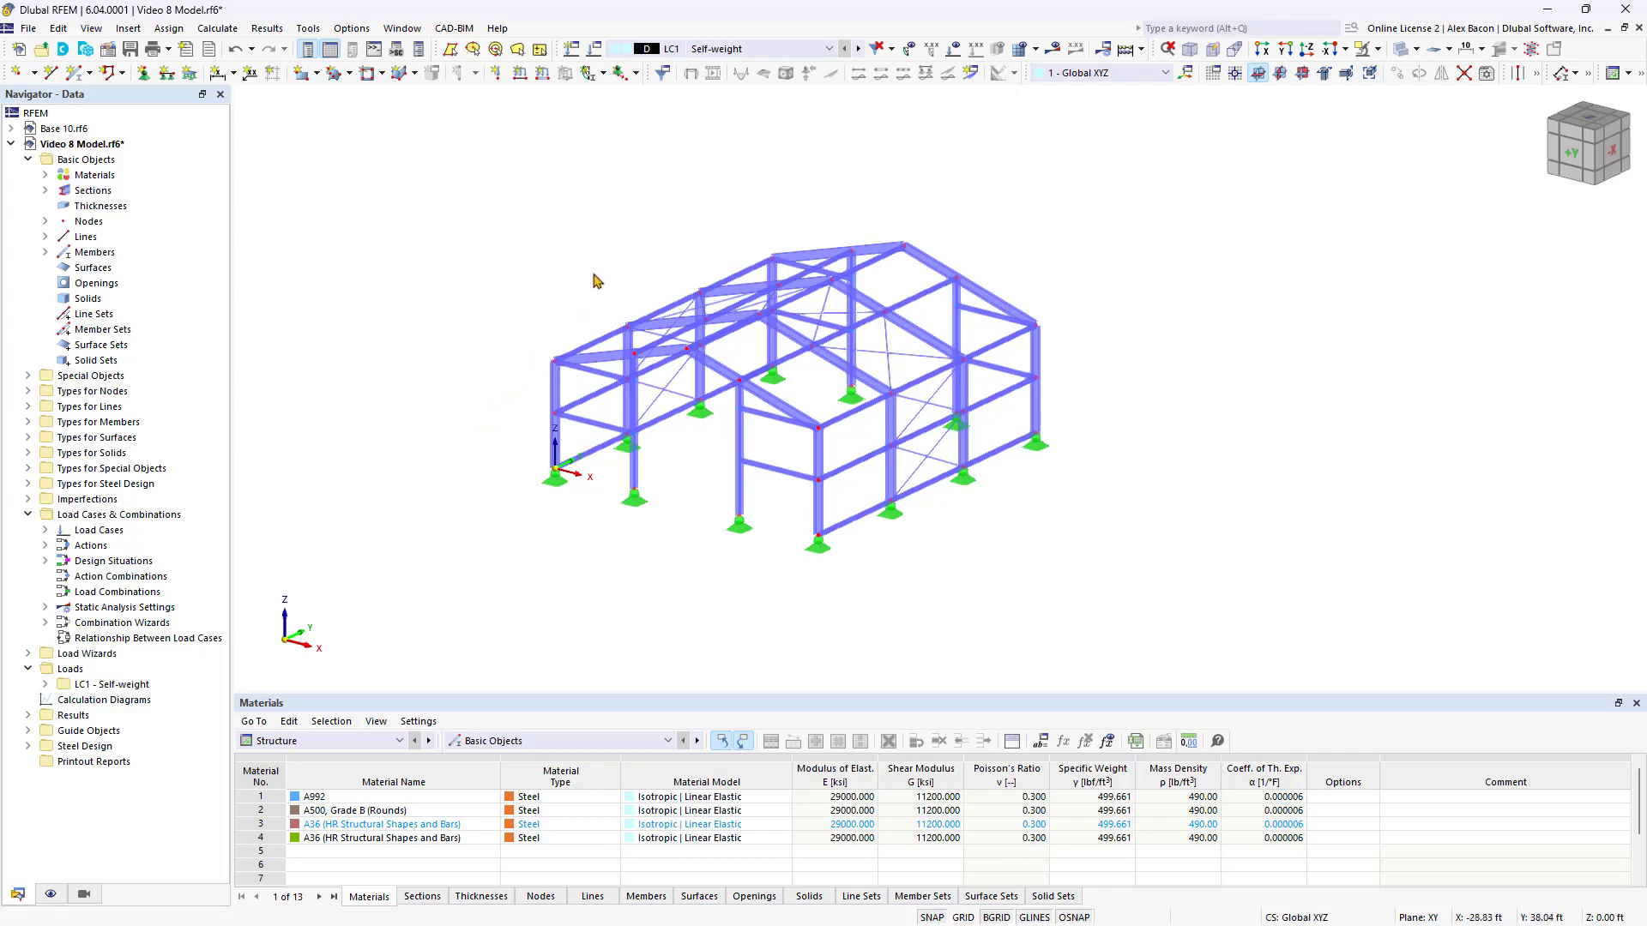
Open the Self-weight load case LC1 for editing from the model's load cases
{"action": "left_click", "coordinate": [766, 46]}
{"action": "left_click", "coordinate": [767, 48]}
{"action": "left_click", "coordinate": [45, 530]}
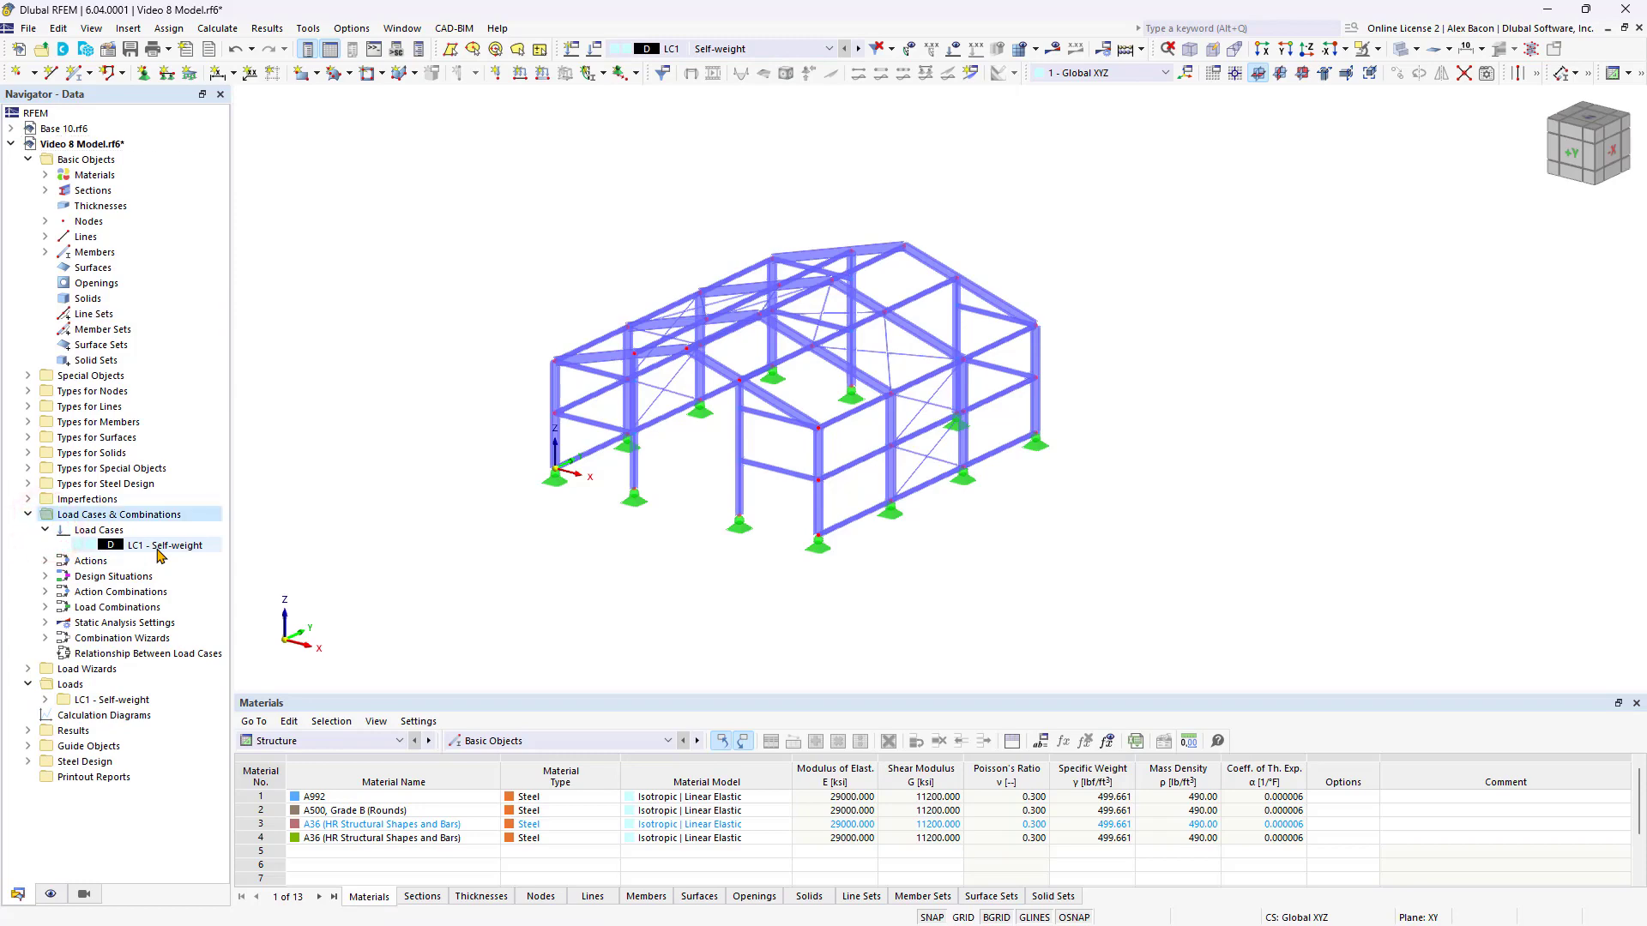
{"action": "left_click", "coordinate": [158, 550]}
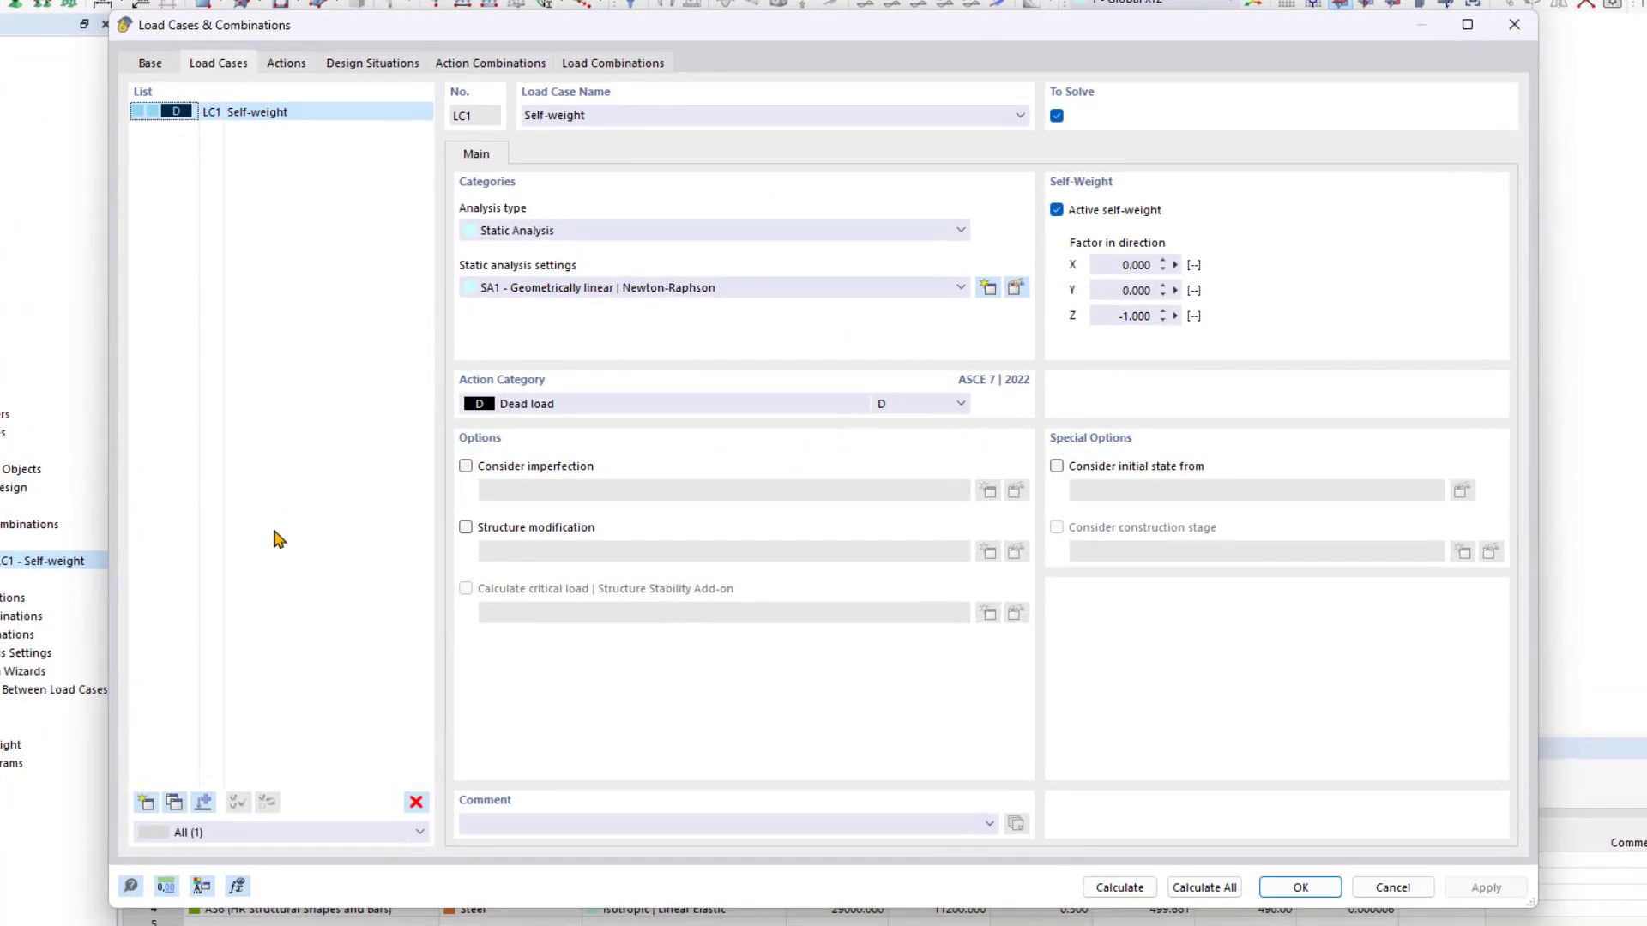
Examine the base settings for load classification, including the available standard groups
{"action": "left_click", "coordinate": [153, 62]}
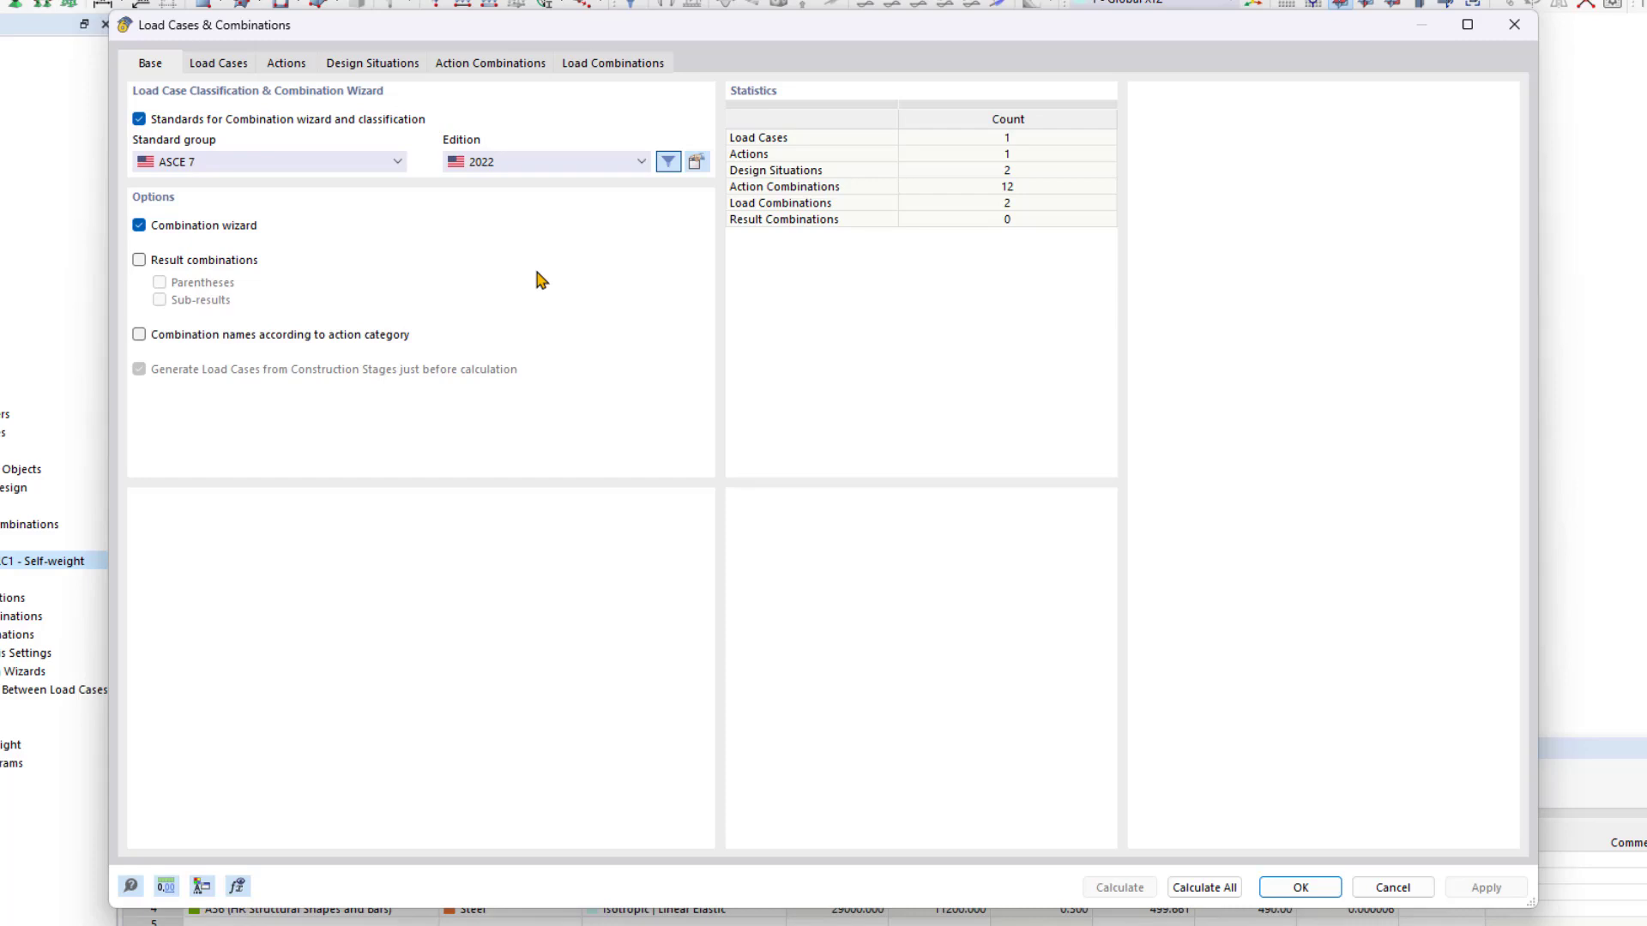
{"action": "left_click", "coordinate": [392, 170]}
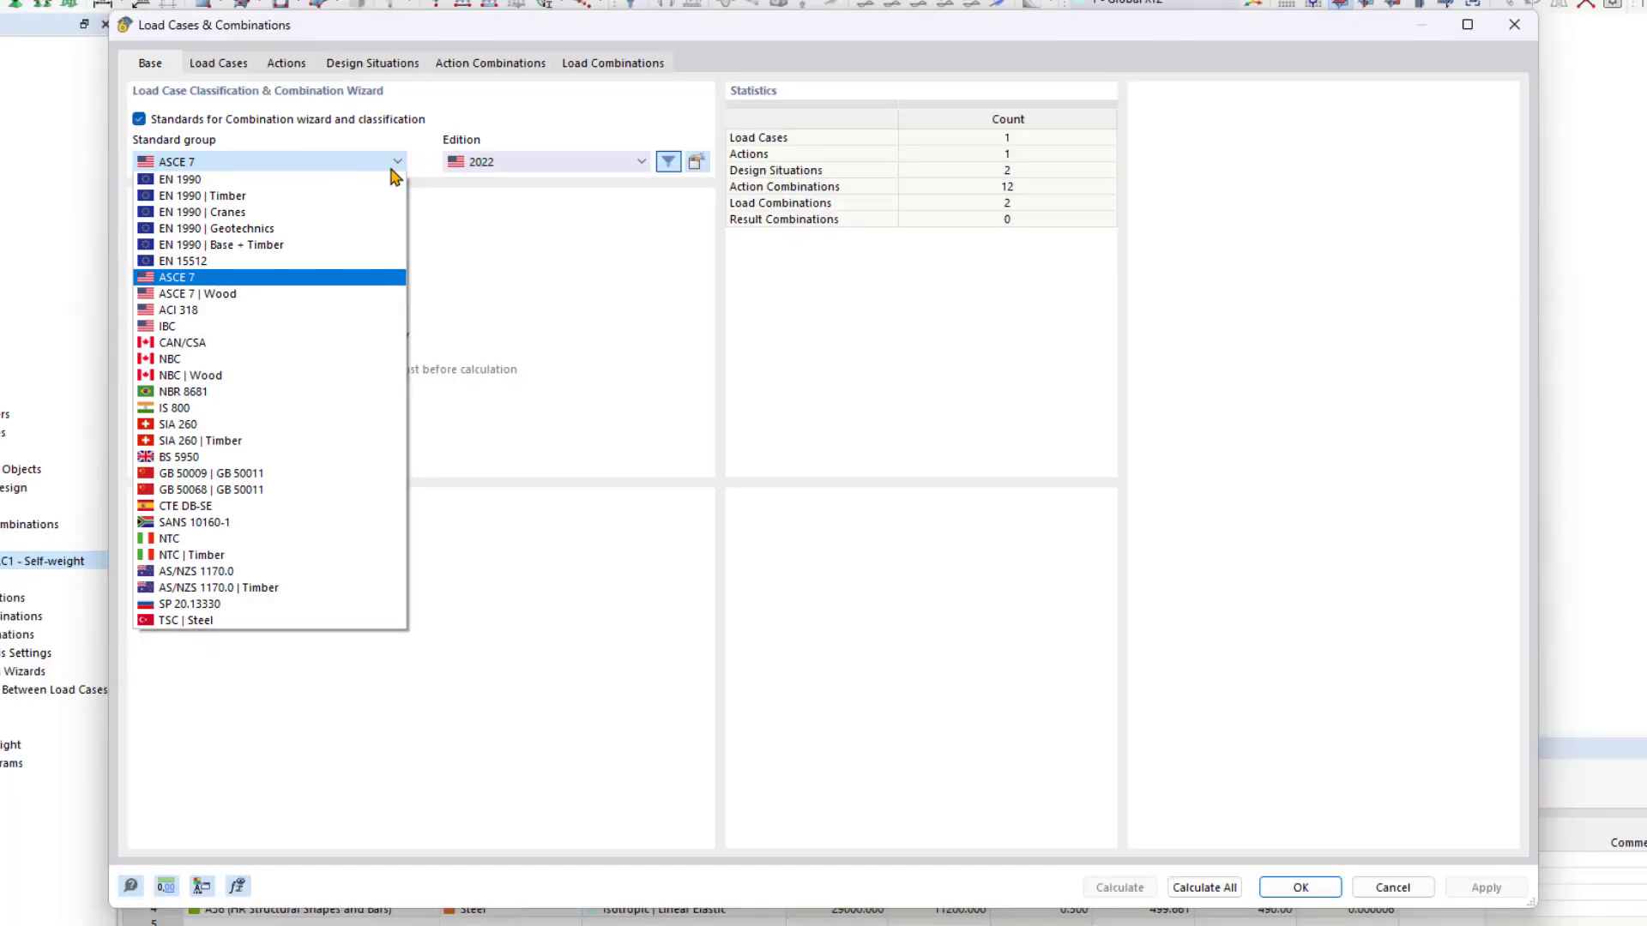
{"action": "left_click", "coordinate": [393, 170]}
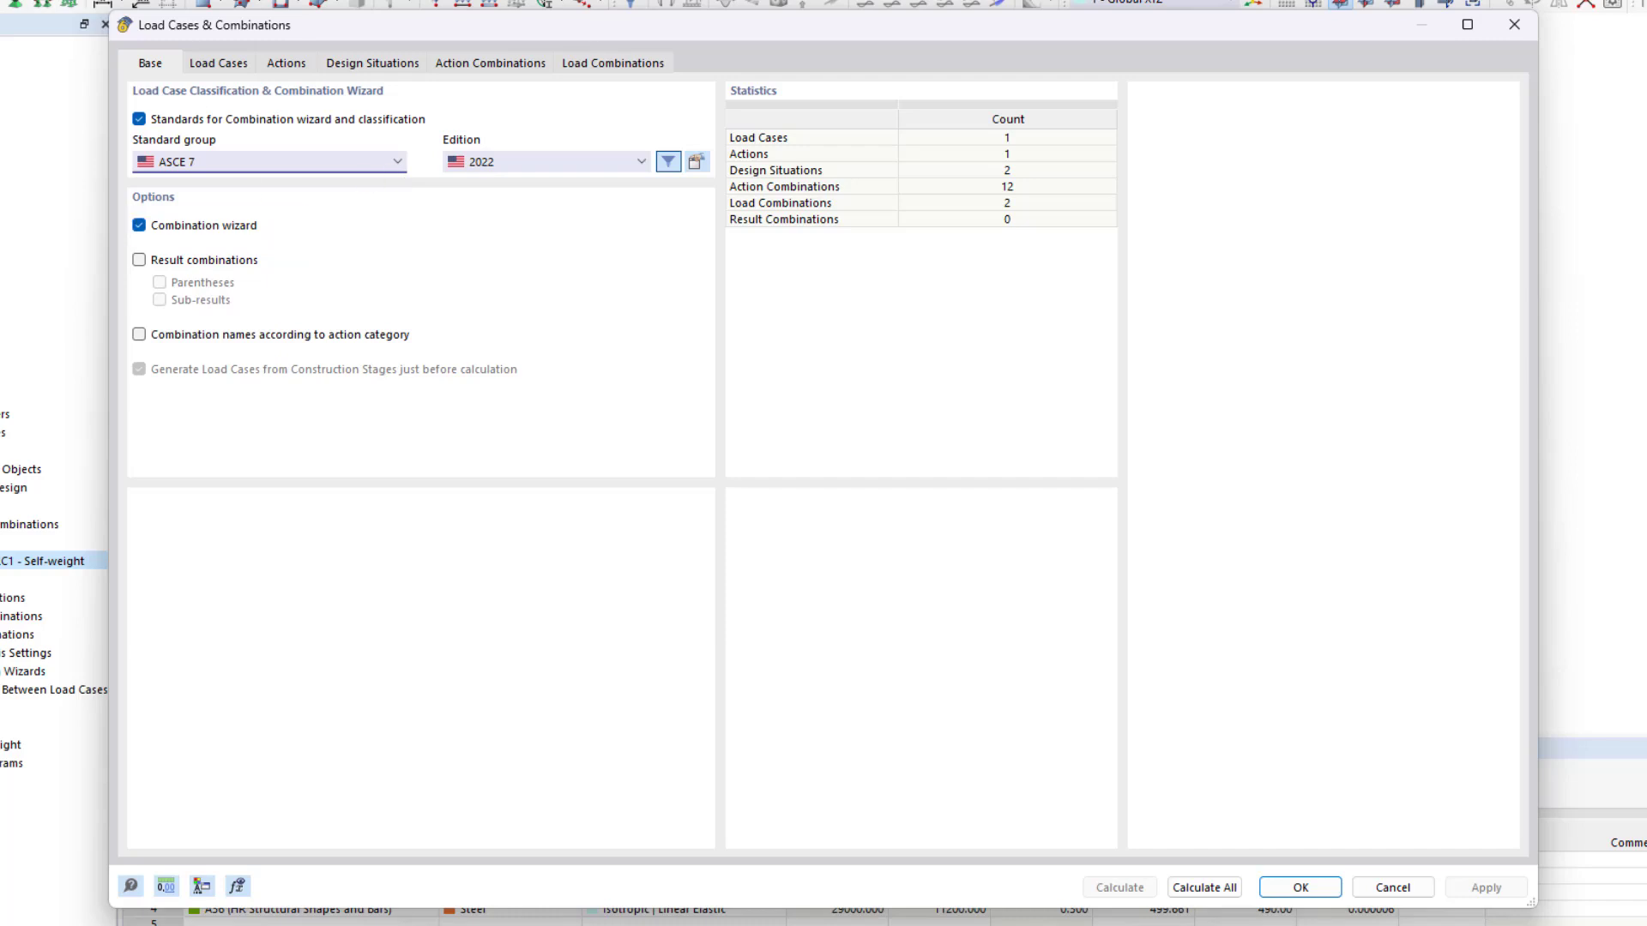
Examine the Self-weight load case's static analysis options and the detailed settings of SA1
{"action": "left_click", "coordinate": [225, 65]}
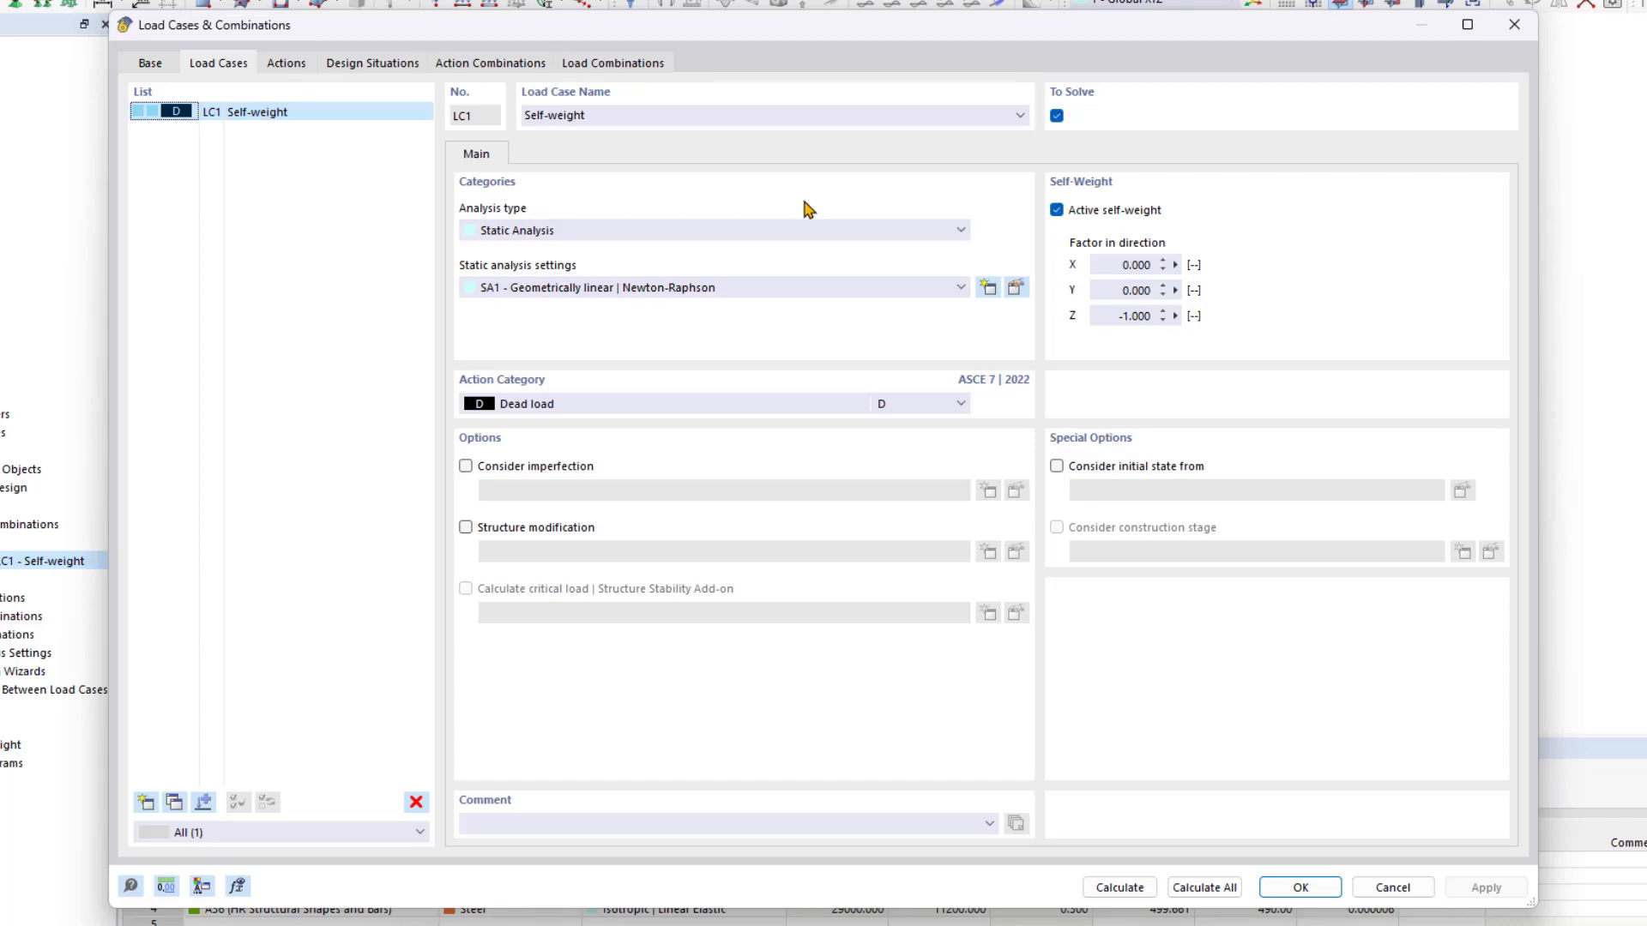
{"action": "left_click", "coordinate": [764, 116]}
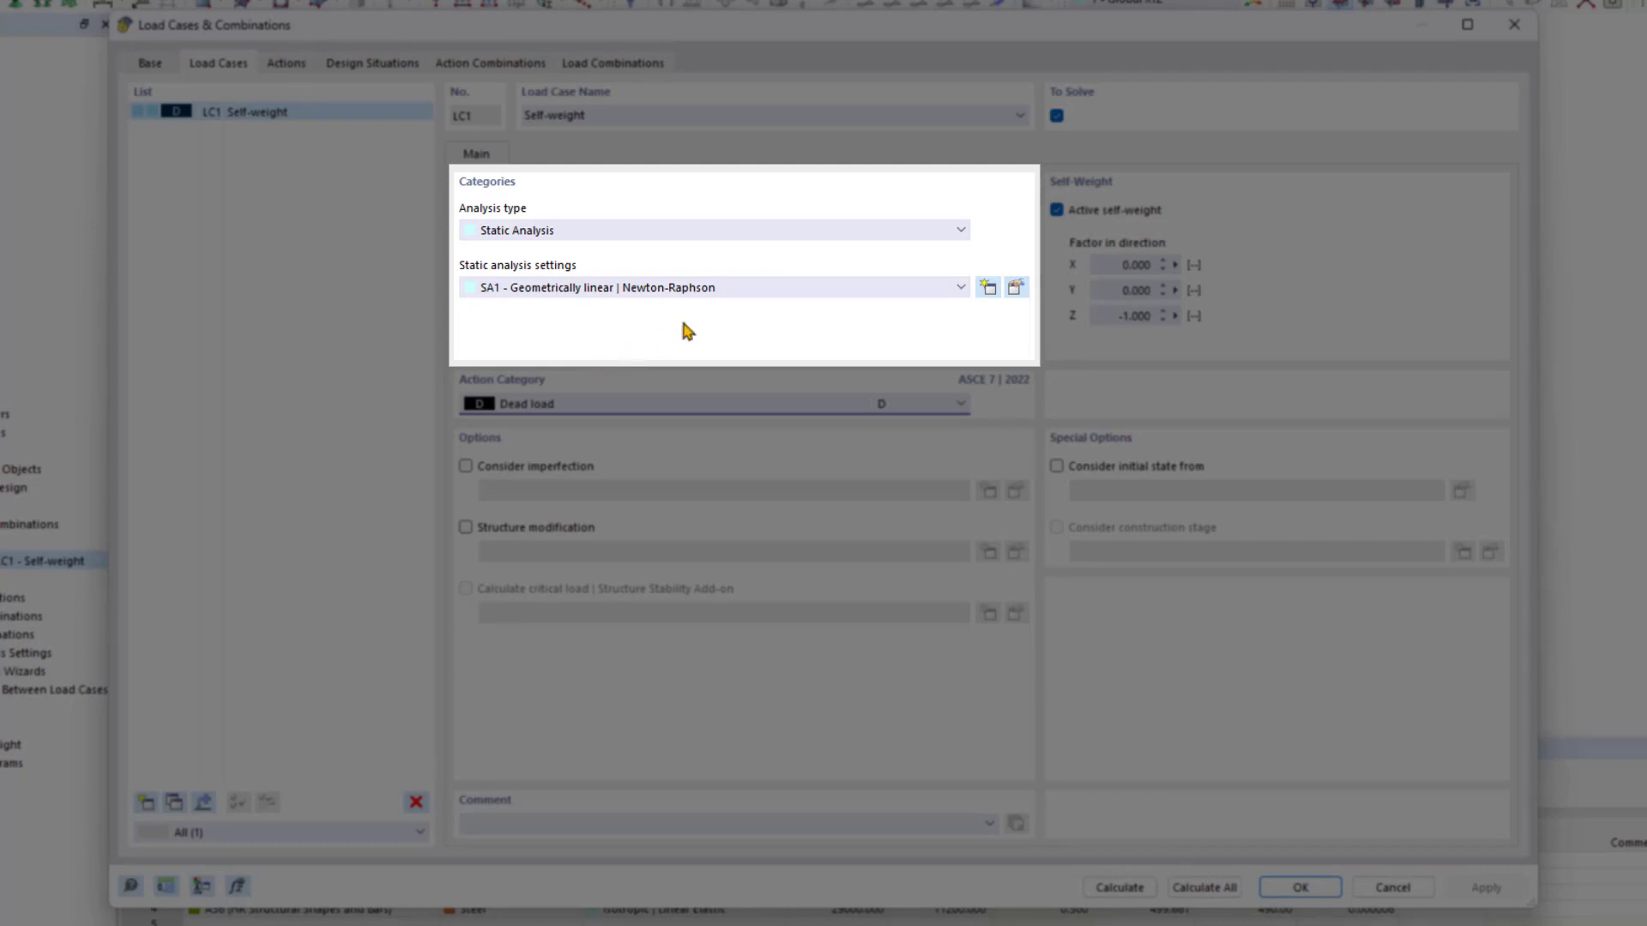
{"action": "left_click", "coordinate": [760, 287]}
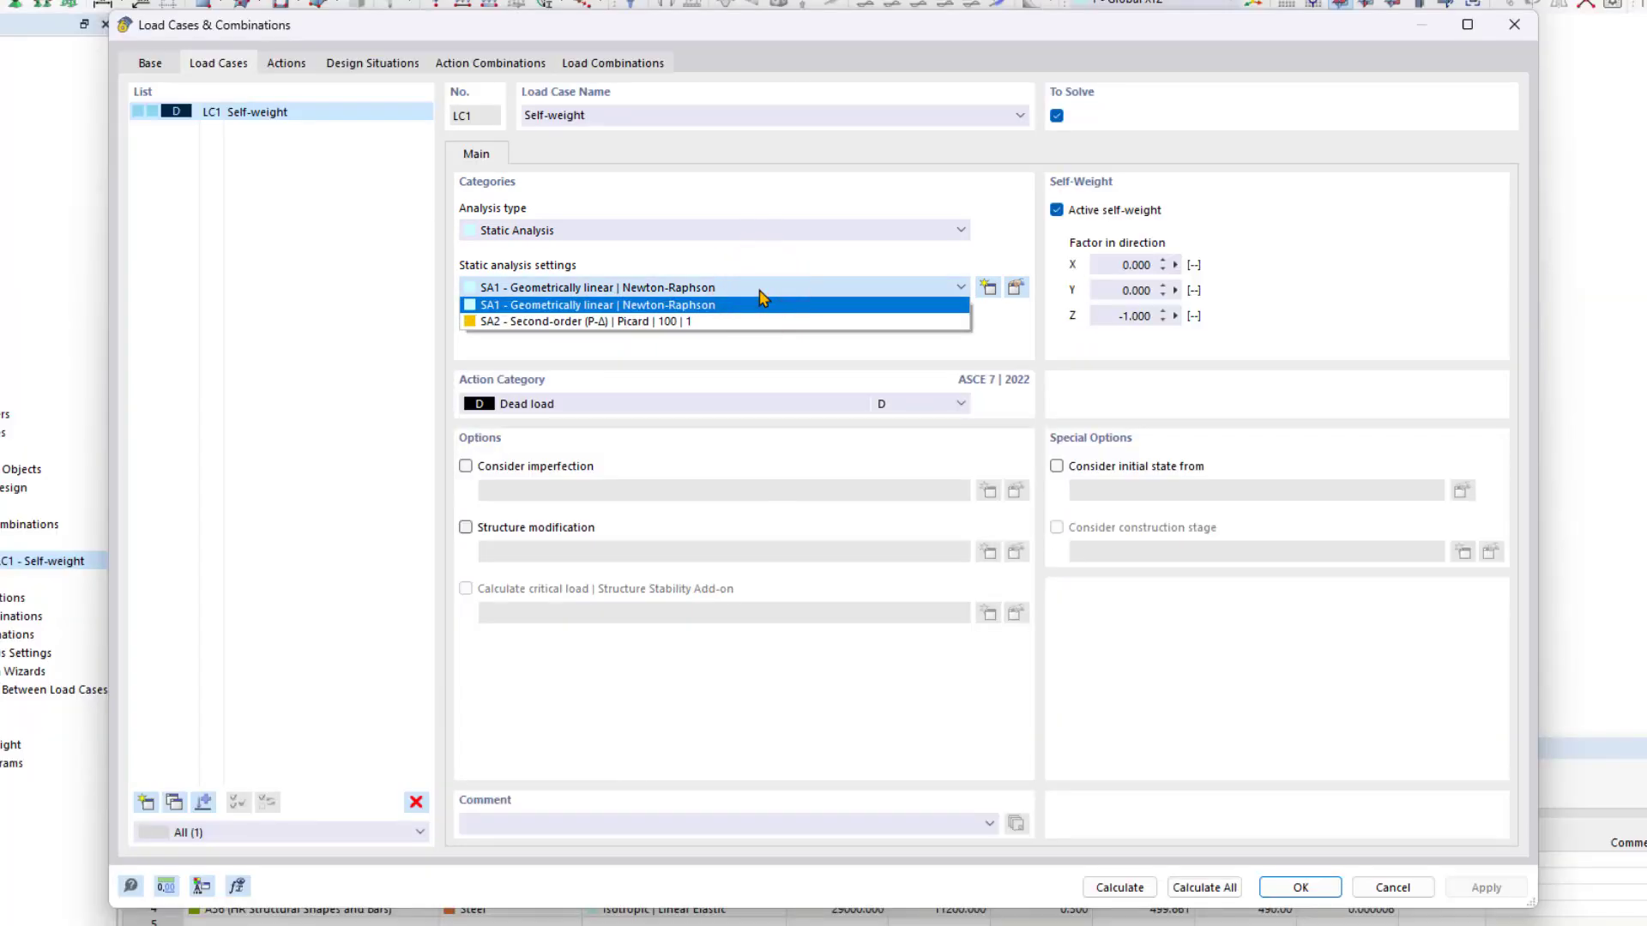
{"action": "left_click", "coordinate": [760, 290]}
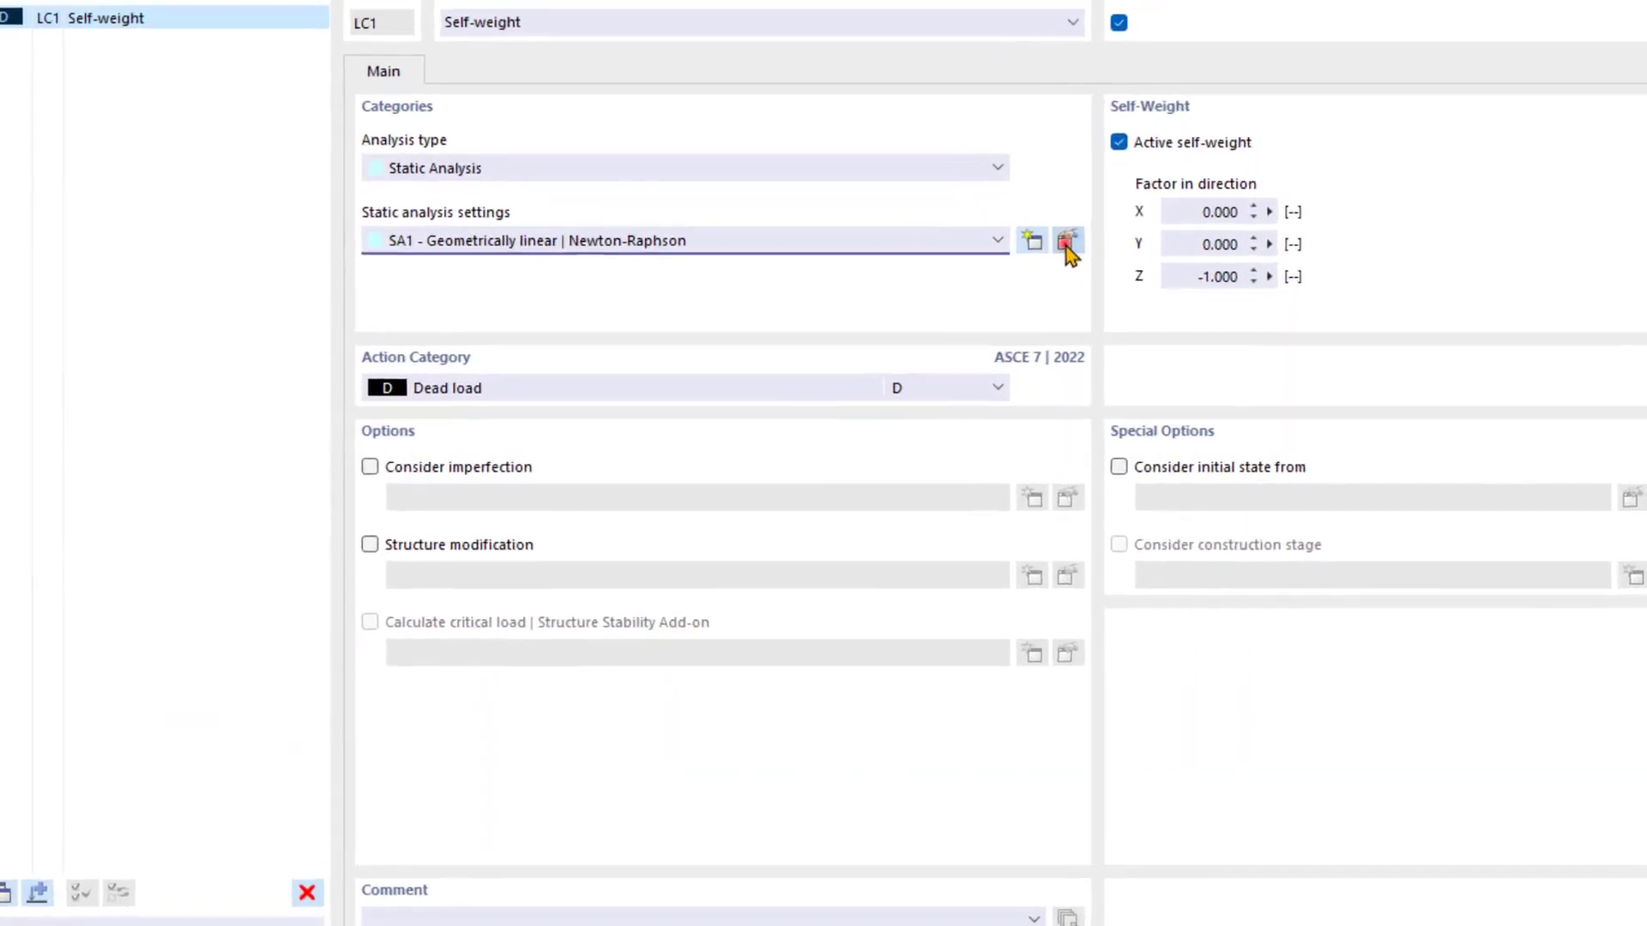
{"action": "left_click", "coordinate": [1016, 287]}
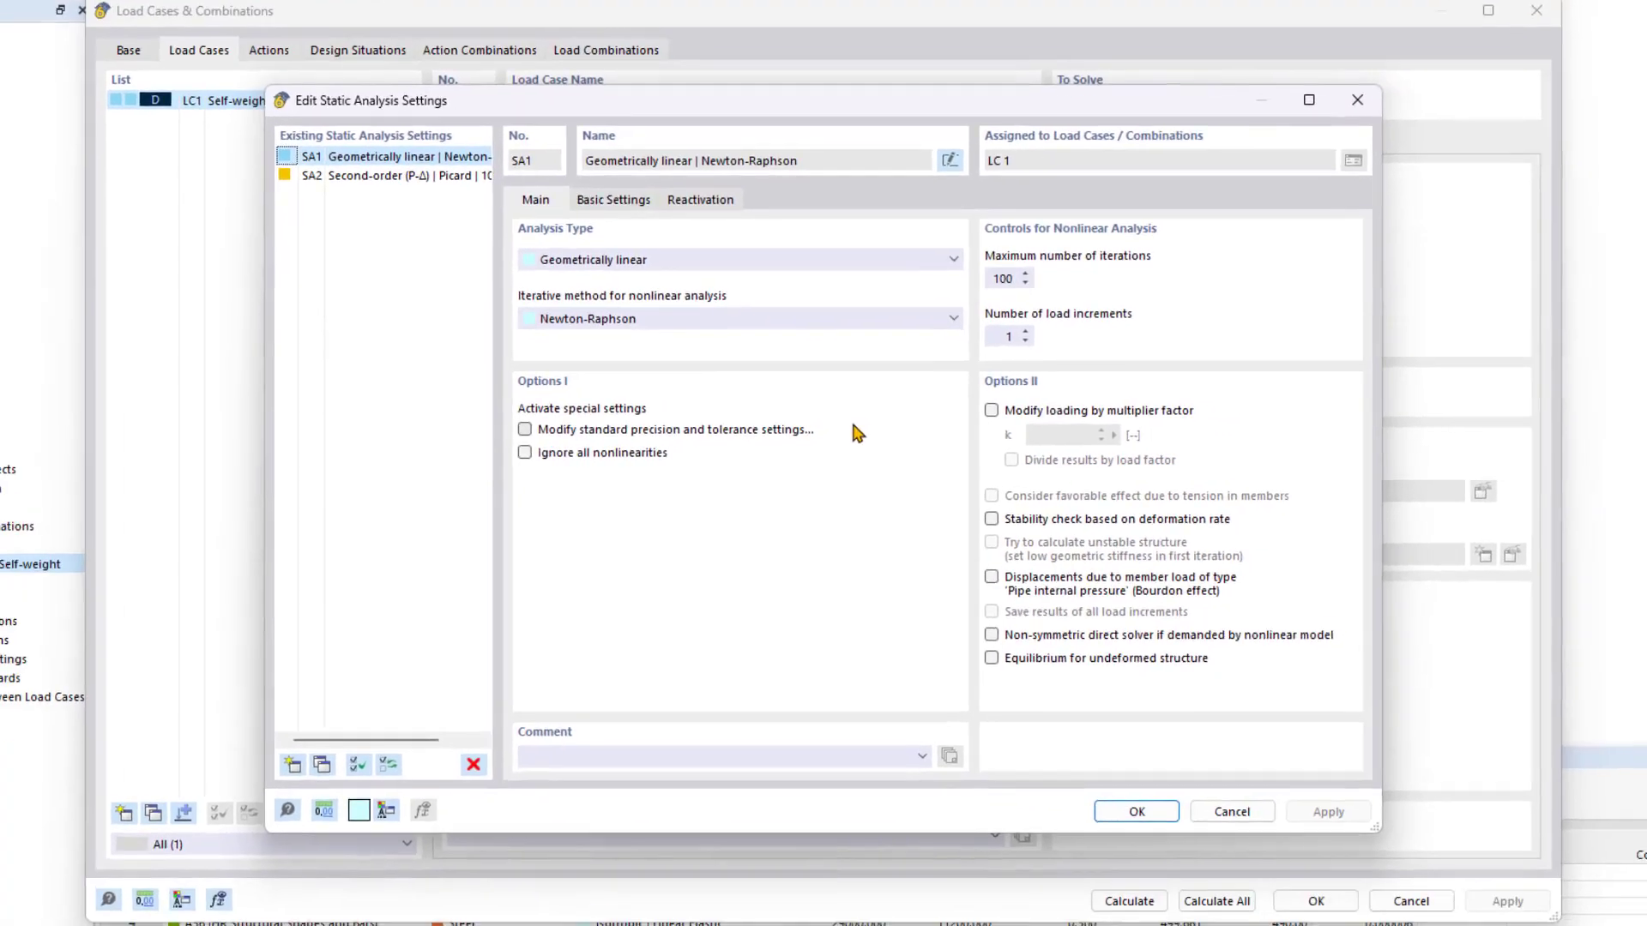
{"action": "key", "text": "Return"}
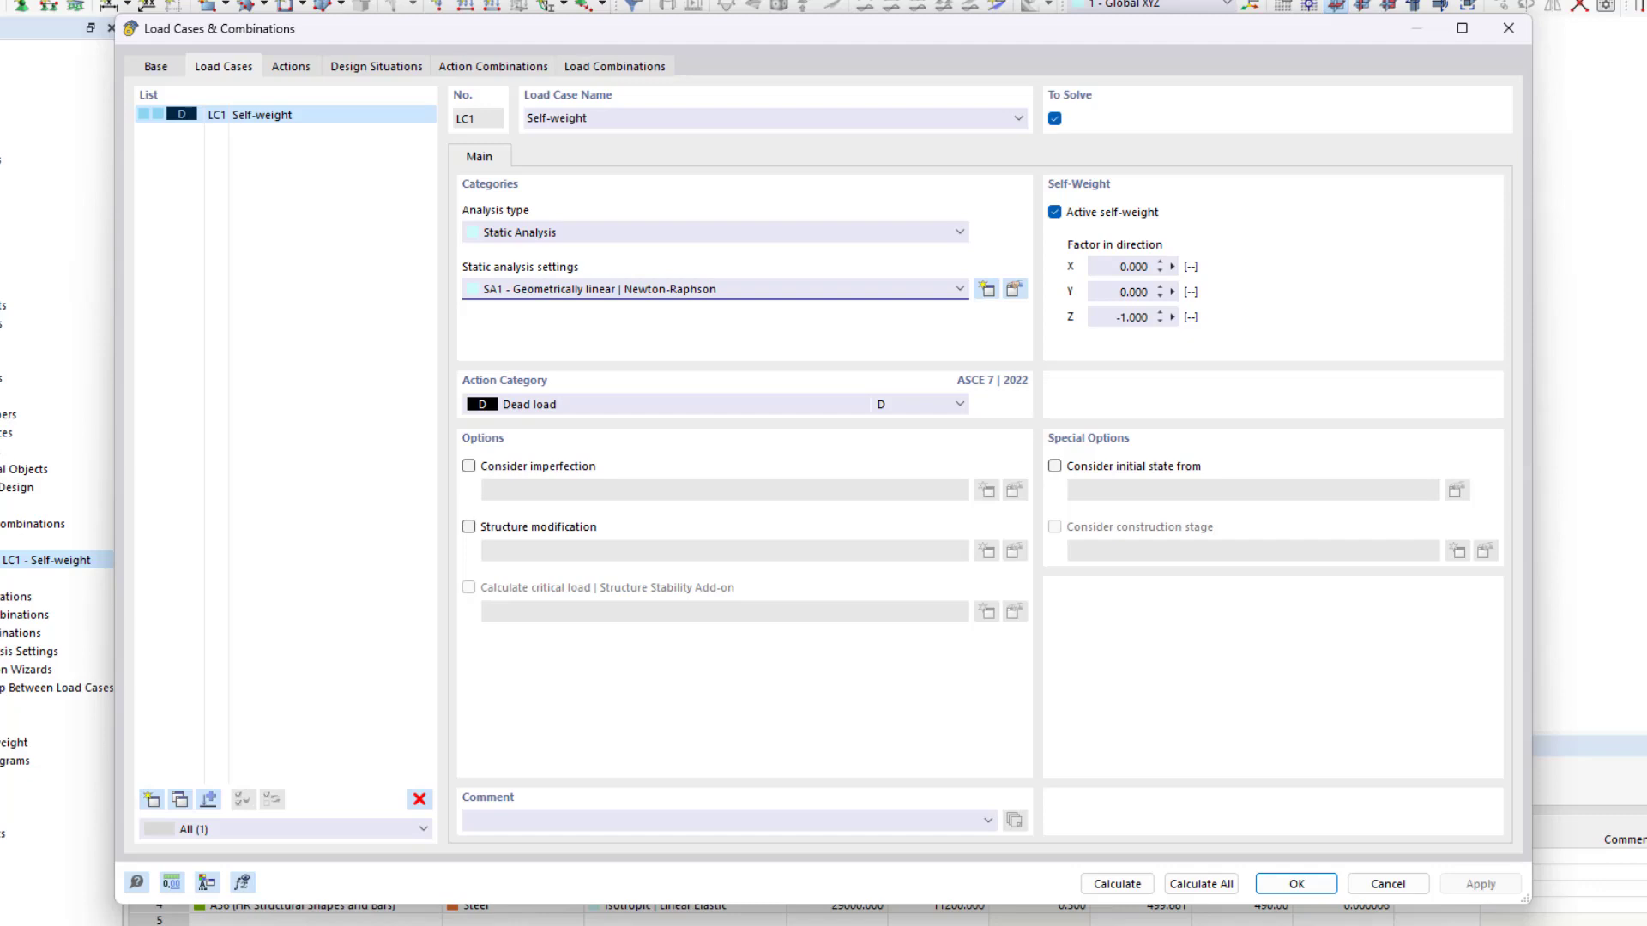
Examine the action categories available for the Self-weight load case, keeping Dead load
{"action": "left_click", "coordinate": [1070, 658]}
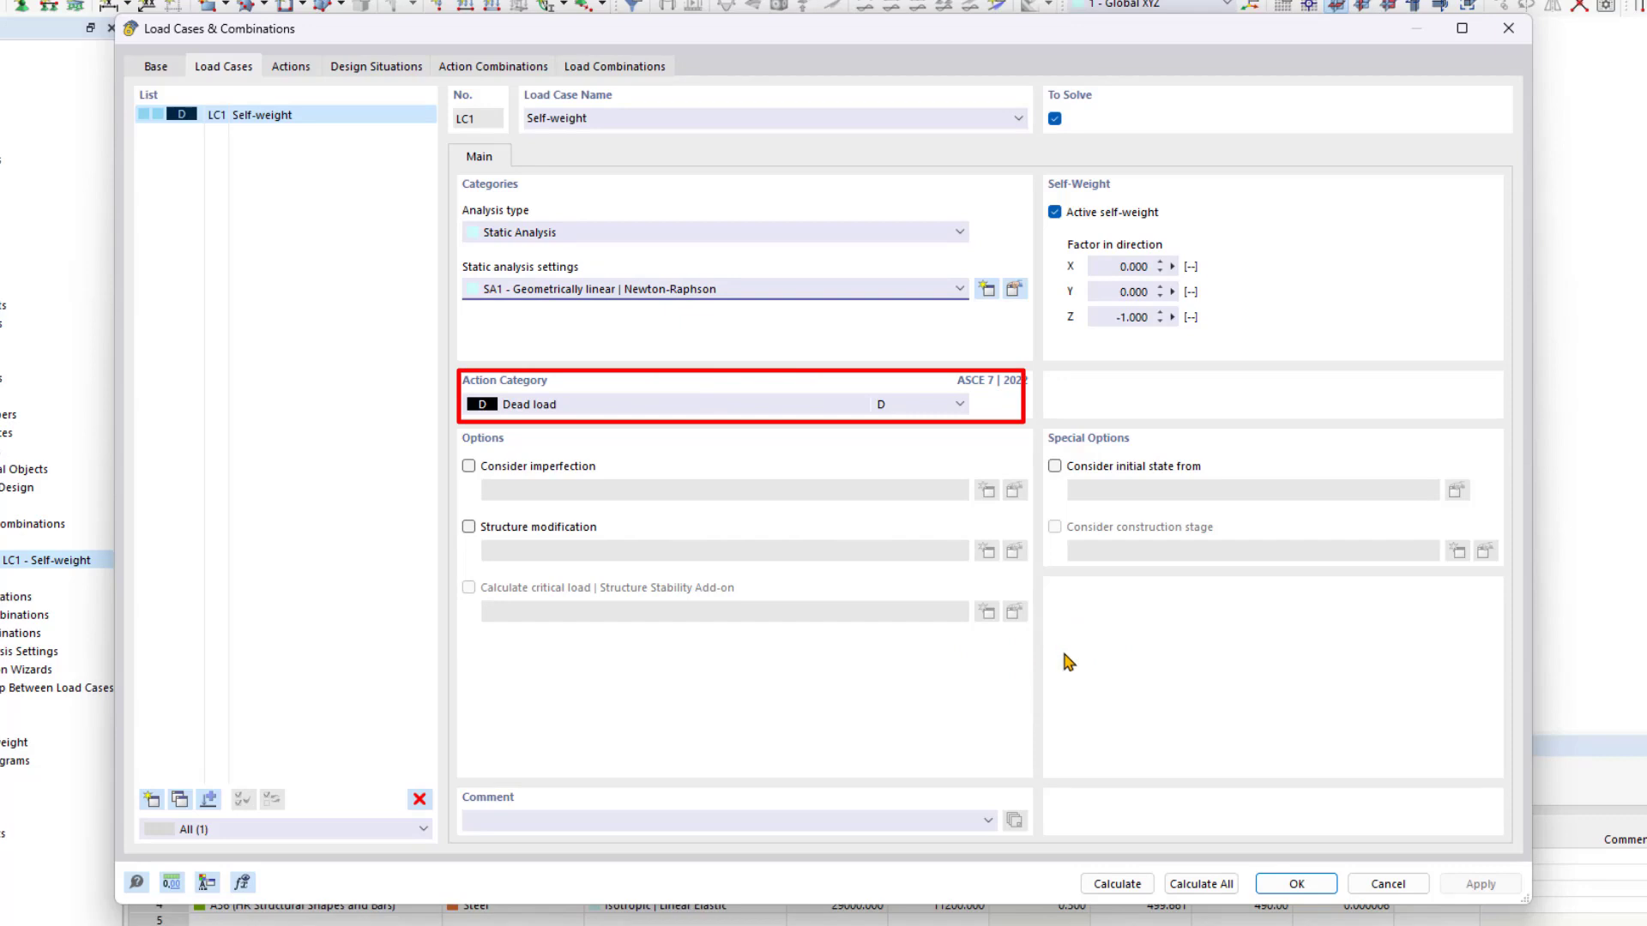
{"action": "left_click", "coordinate": [742, 411]}
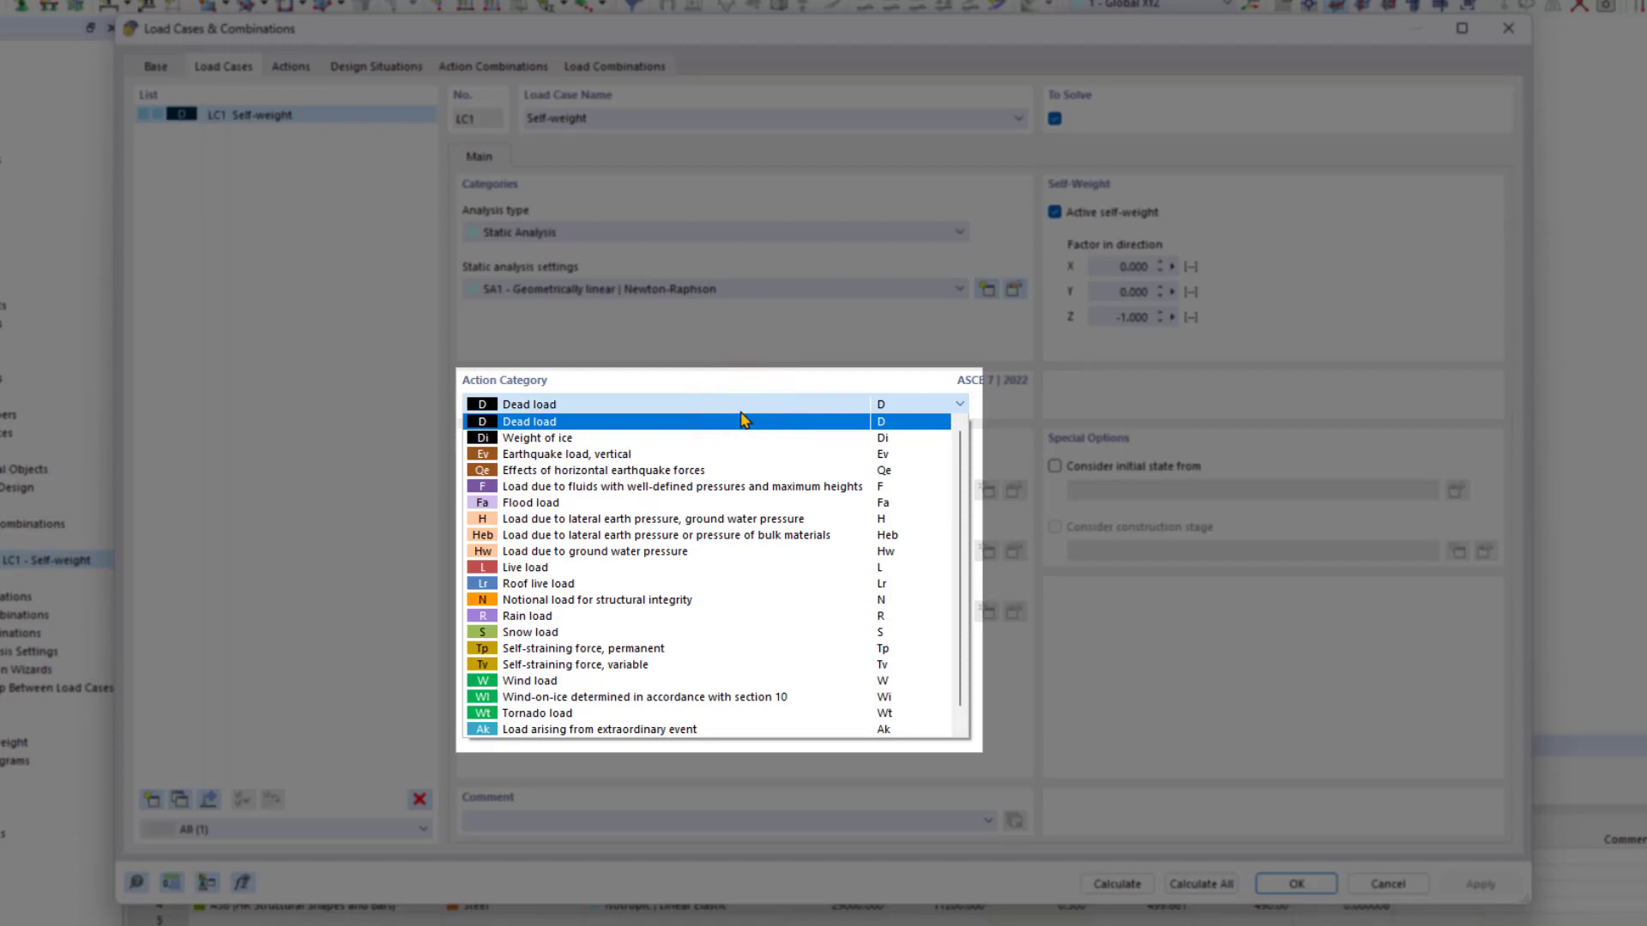
{"action": "left_click", "coordinate": [743, 420]}
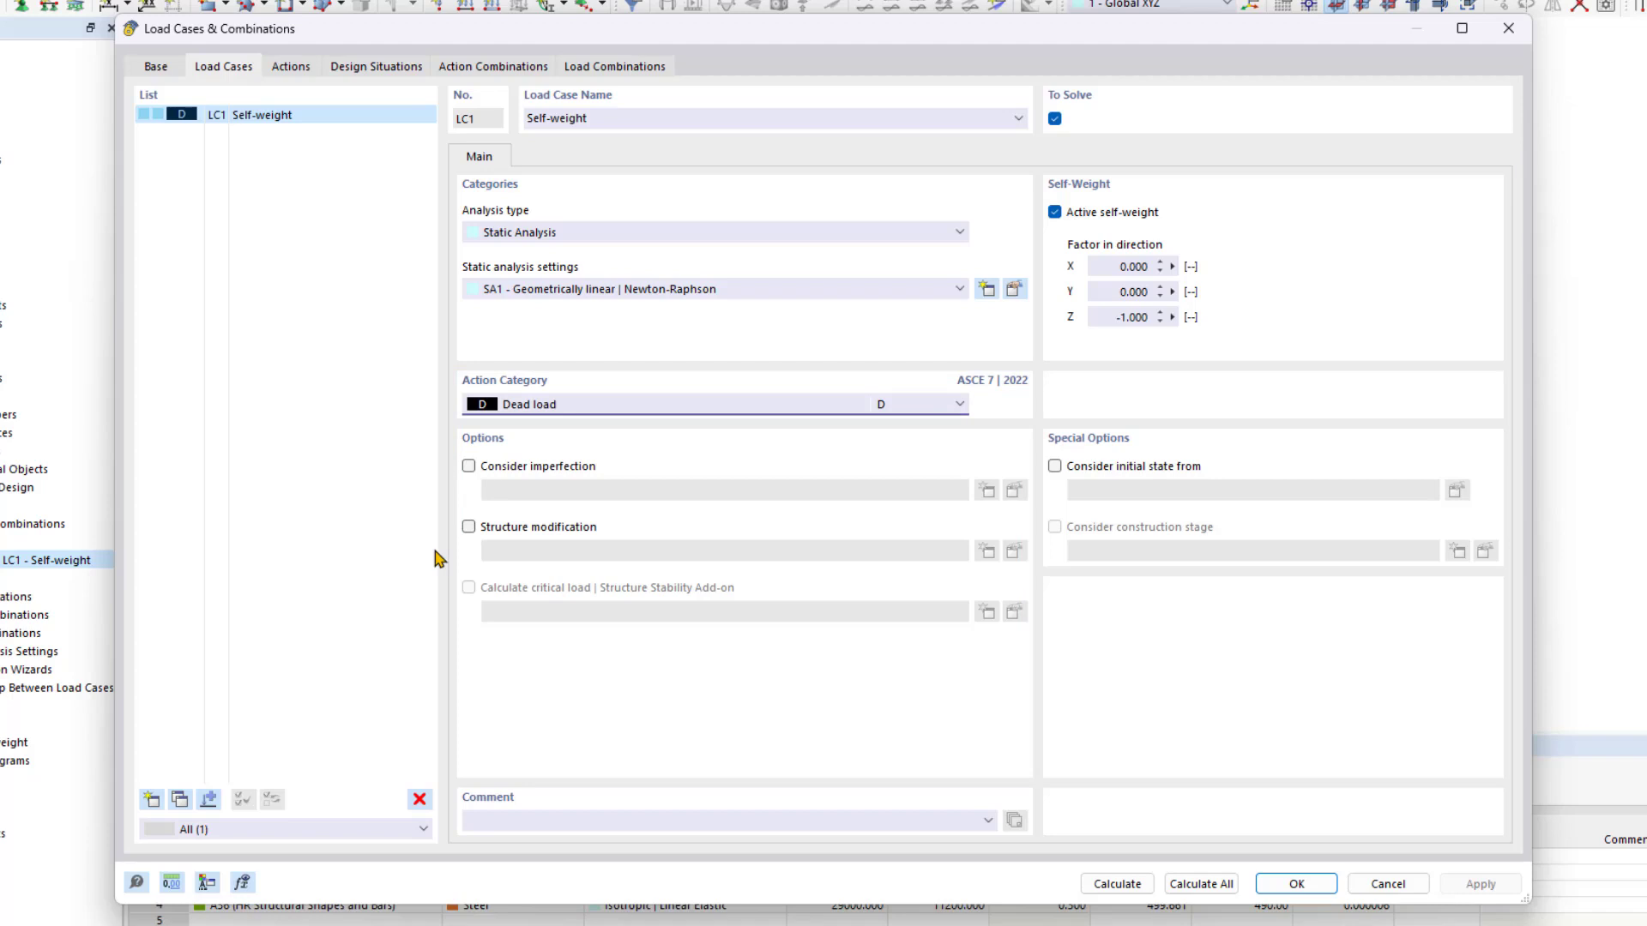
Create load case LC2 named "Snow" with the Snow load action category
{"action": "left_click", "coordinate": [152, 799]}
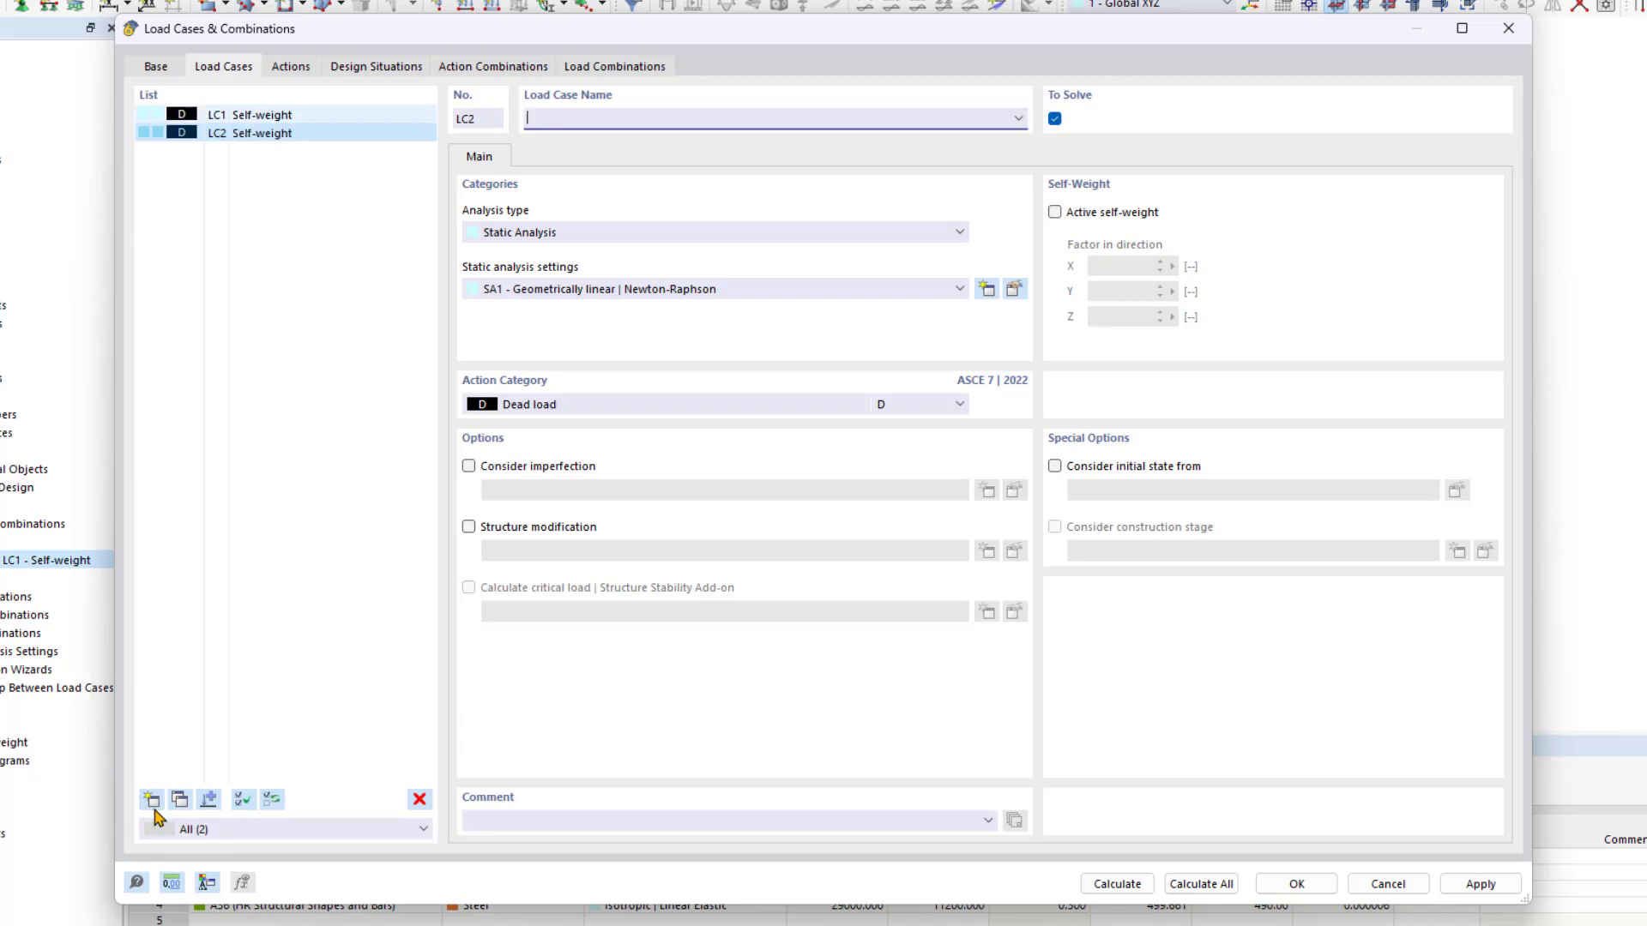
{"action": "type", "text": "Snow"}
{"action": "left_click", "coordinate": [704, 405]}
{"action": "left_click", "coordinate": [605, 633]}
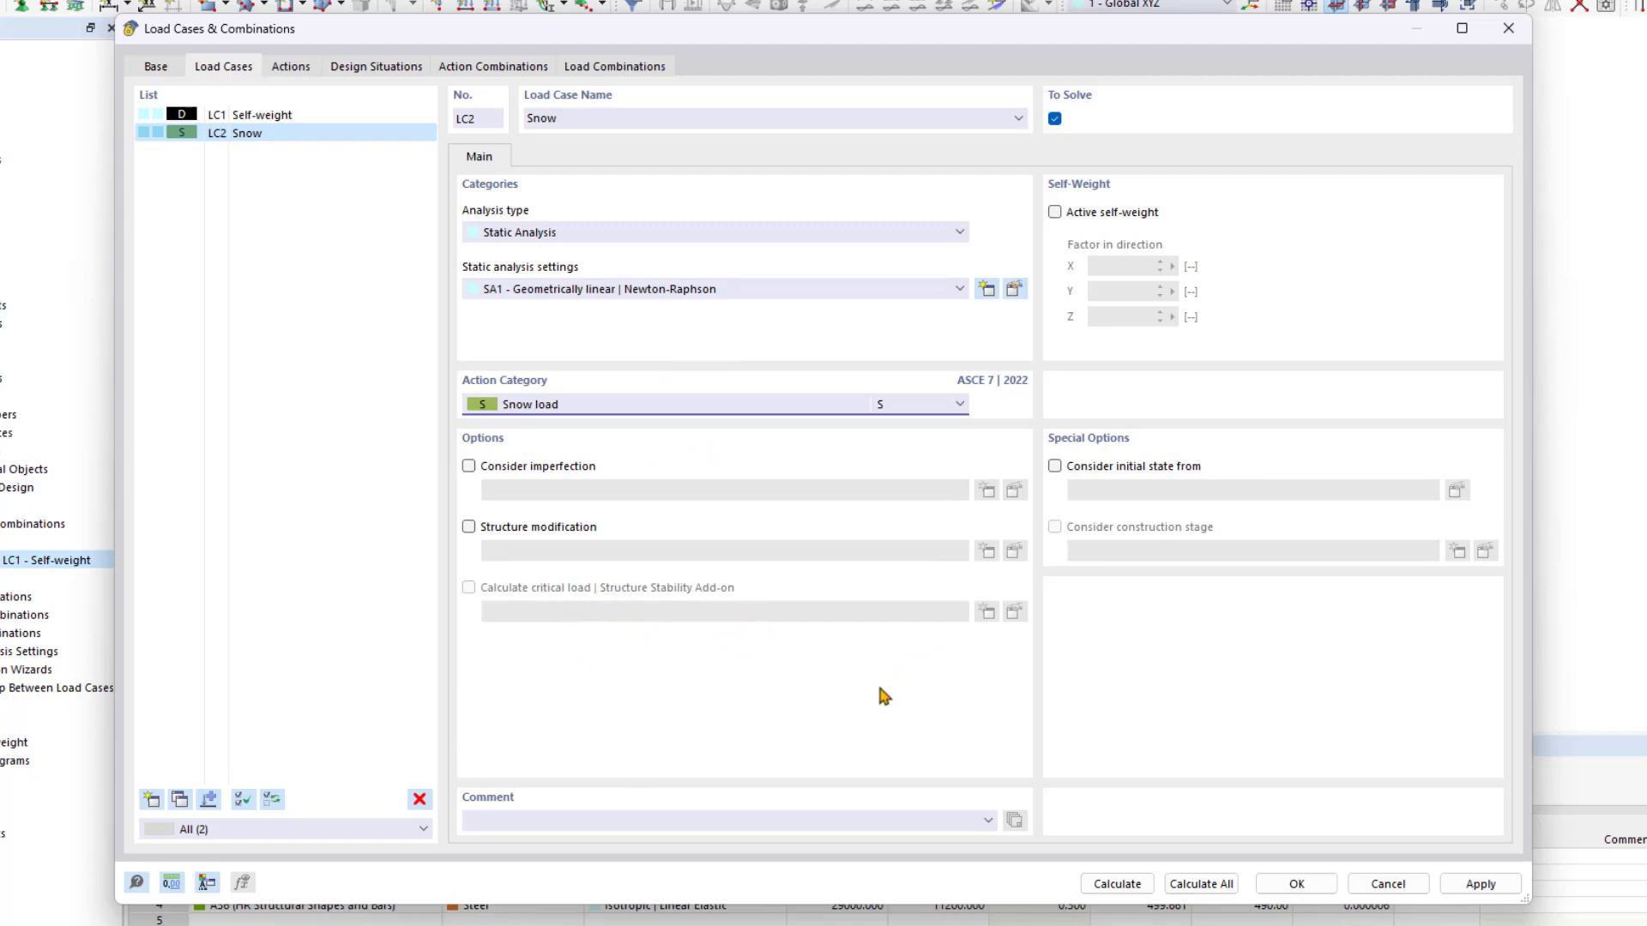
{"action": "left_click", "coordinate": [914, 700]}
Add load cases LC3 and LC4, and define LC3 as "Wind in X" with the Wind load action category
{"action": "left_click", "coordinate": [153, 801]}
{"action": "left_click", "coordinate": [152, 801]}
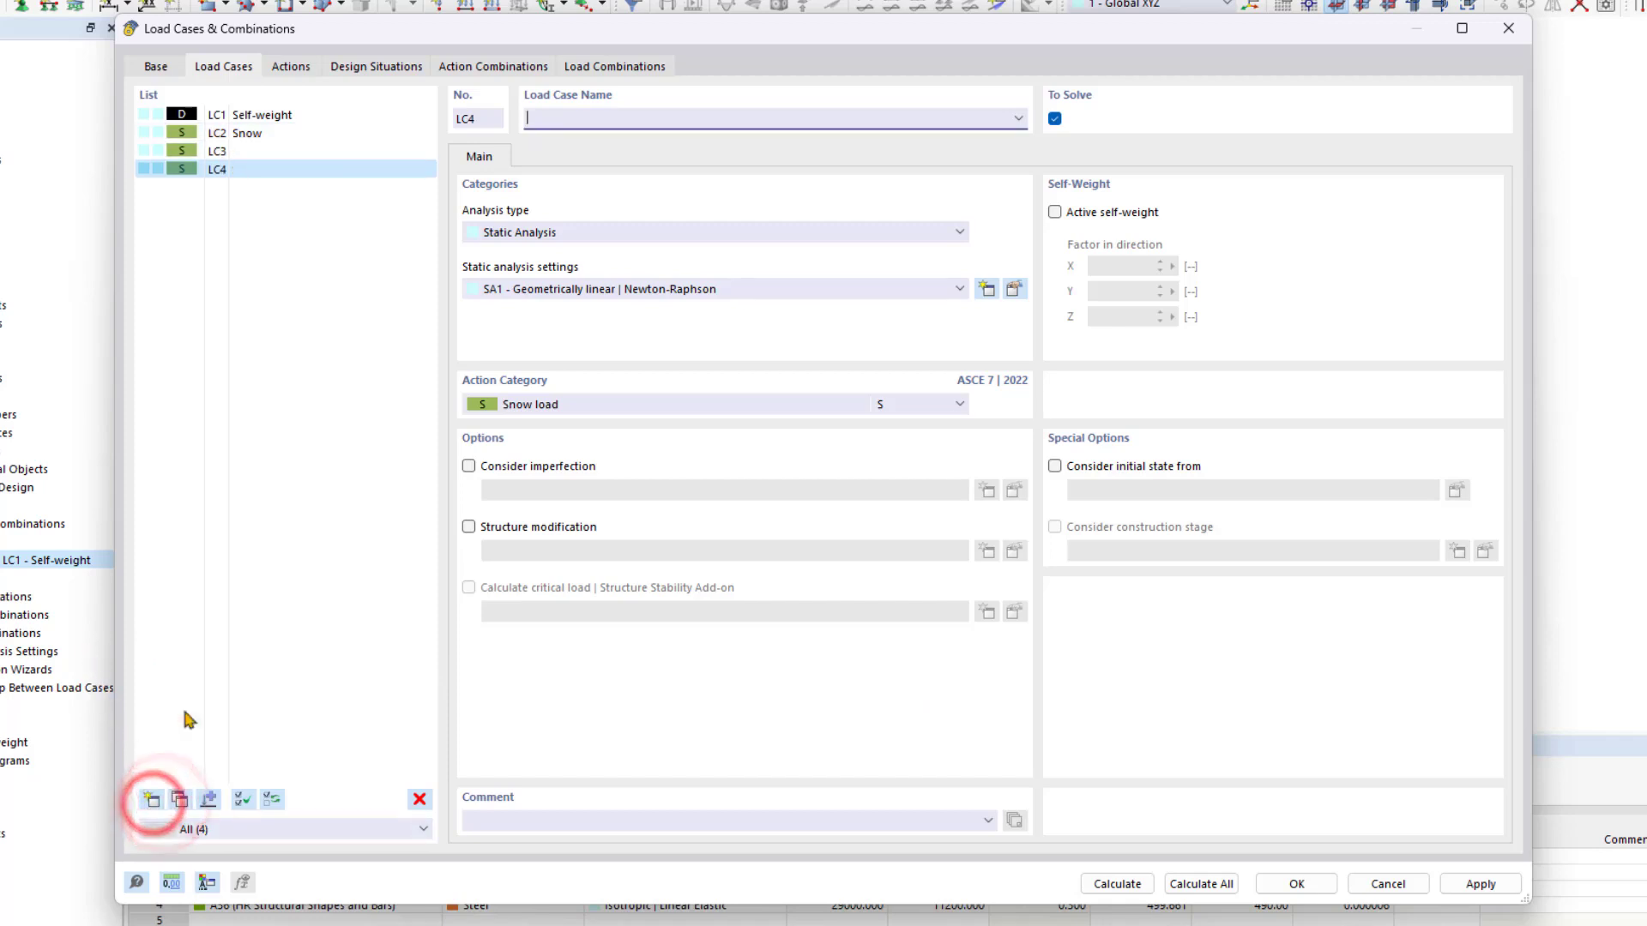
{"action": "left_click", "coordinate": [371, 150]}
{"action": "left_click", "coordinate": [596, 118]}
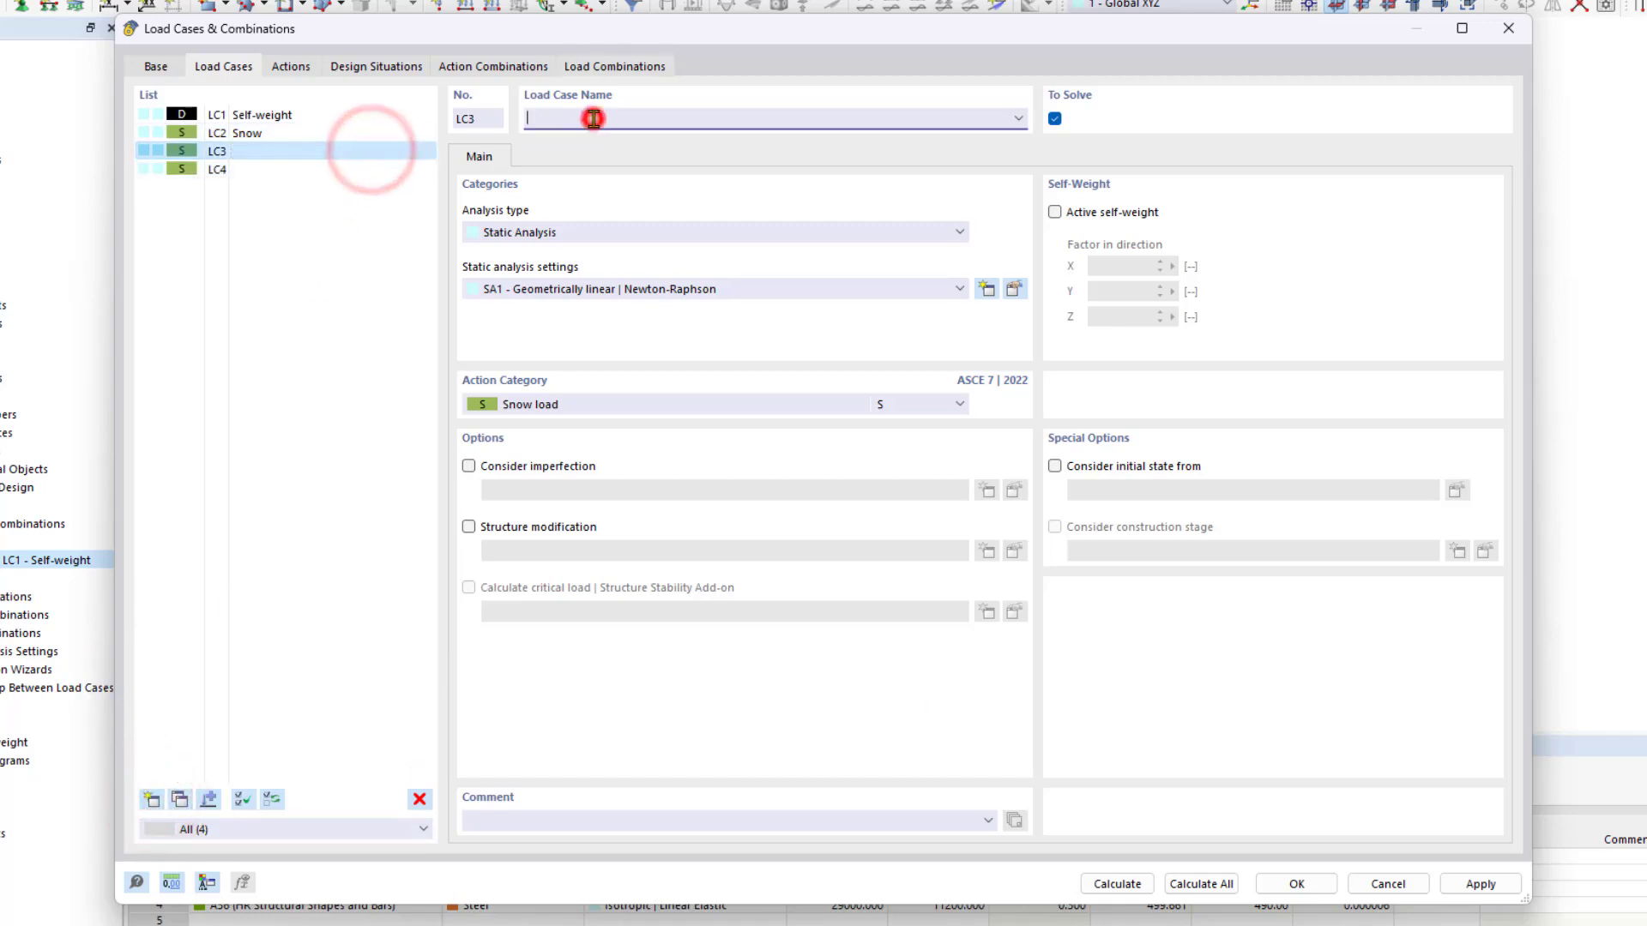
{"action": "type", "text": "Wind in X"}
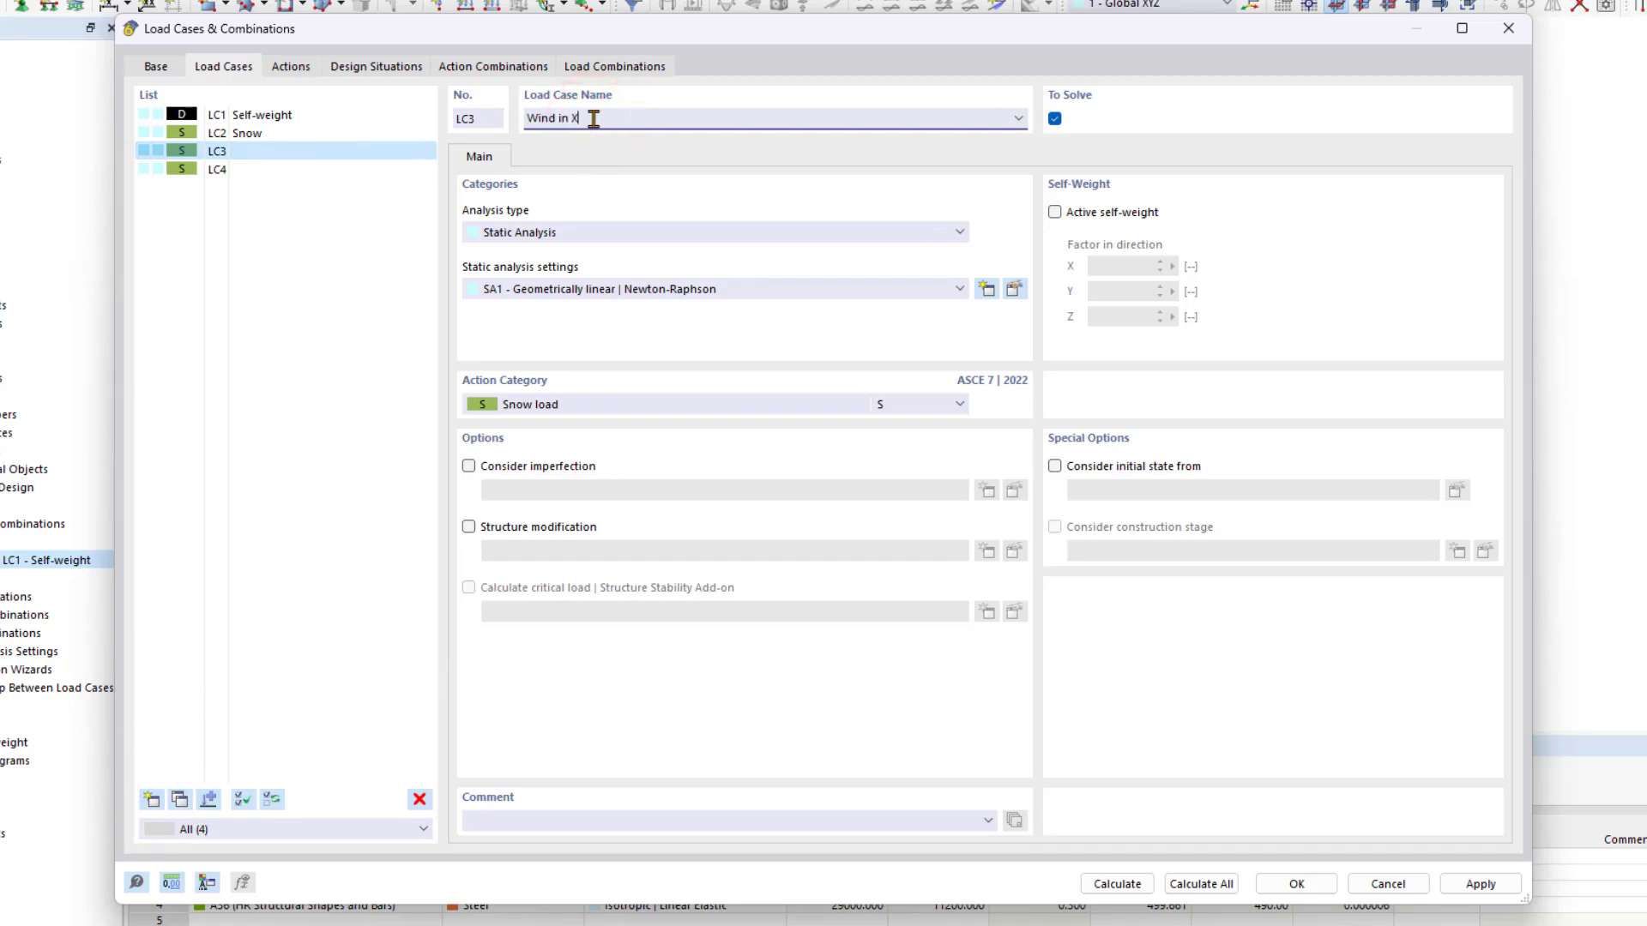
{"action": "left_click", "coordinate": [673, 406]}
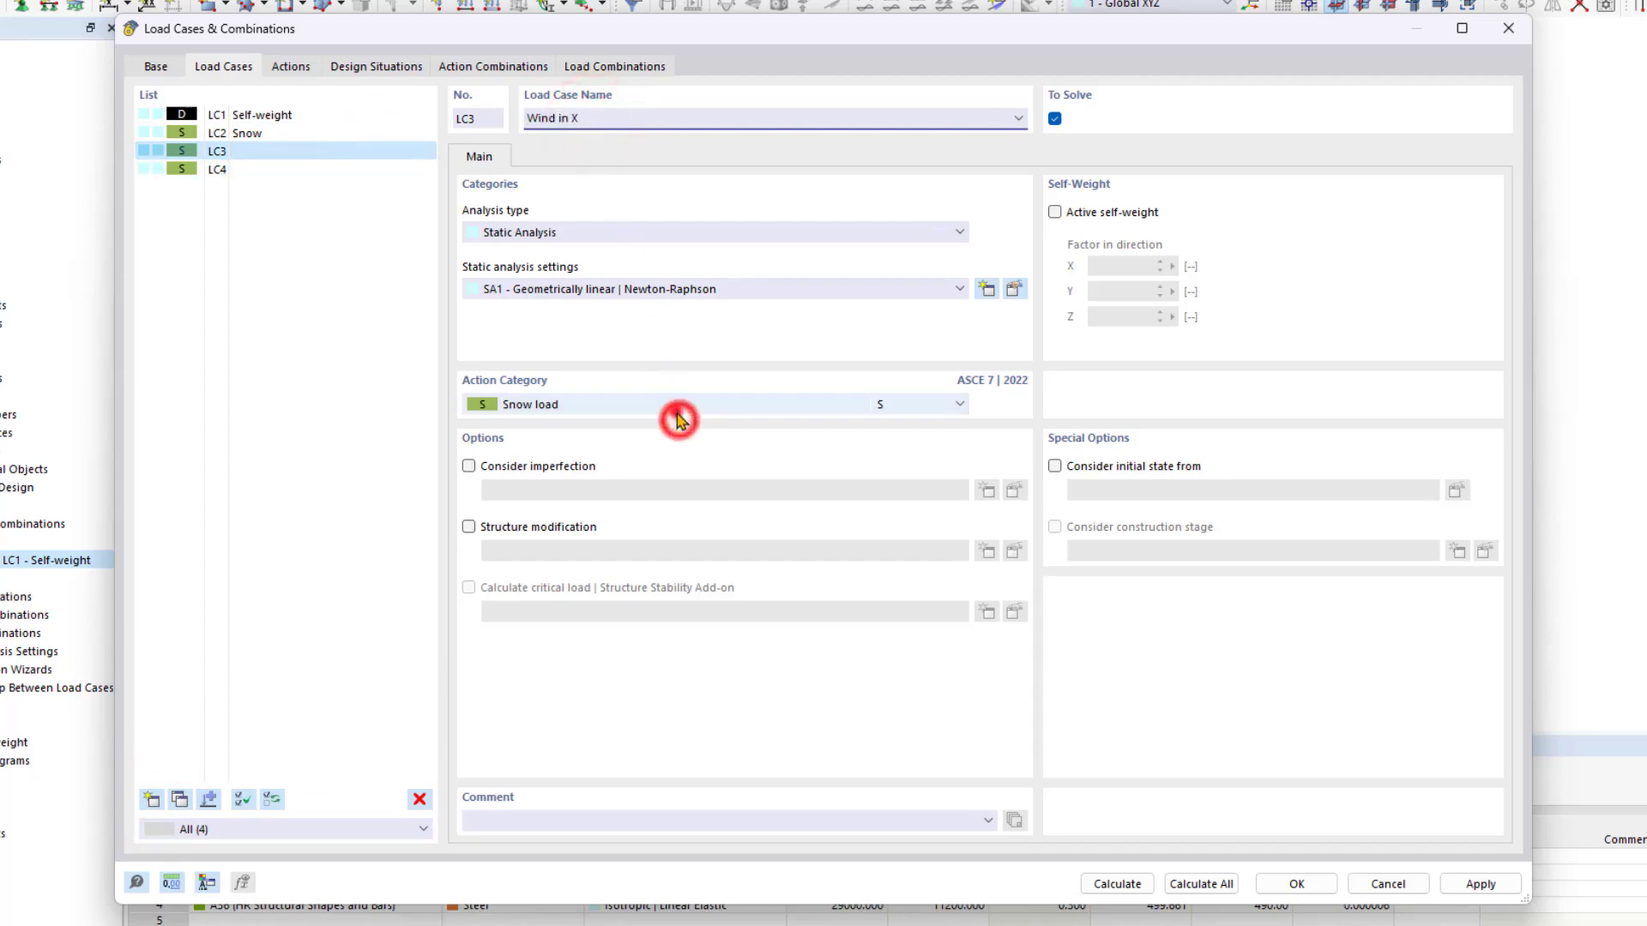
{"action": "left_click", "coordinate": [583, 683]}
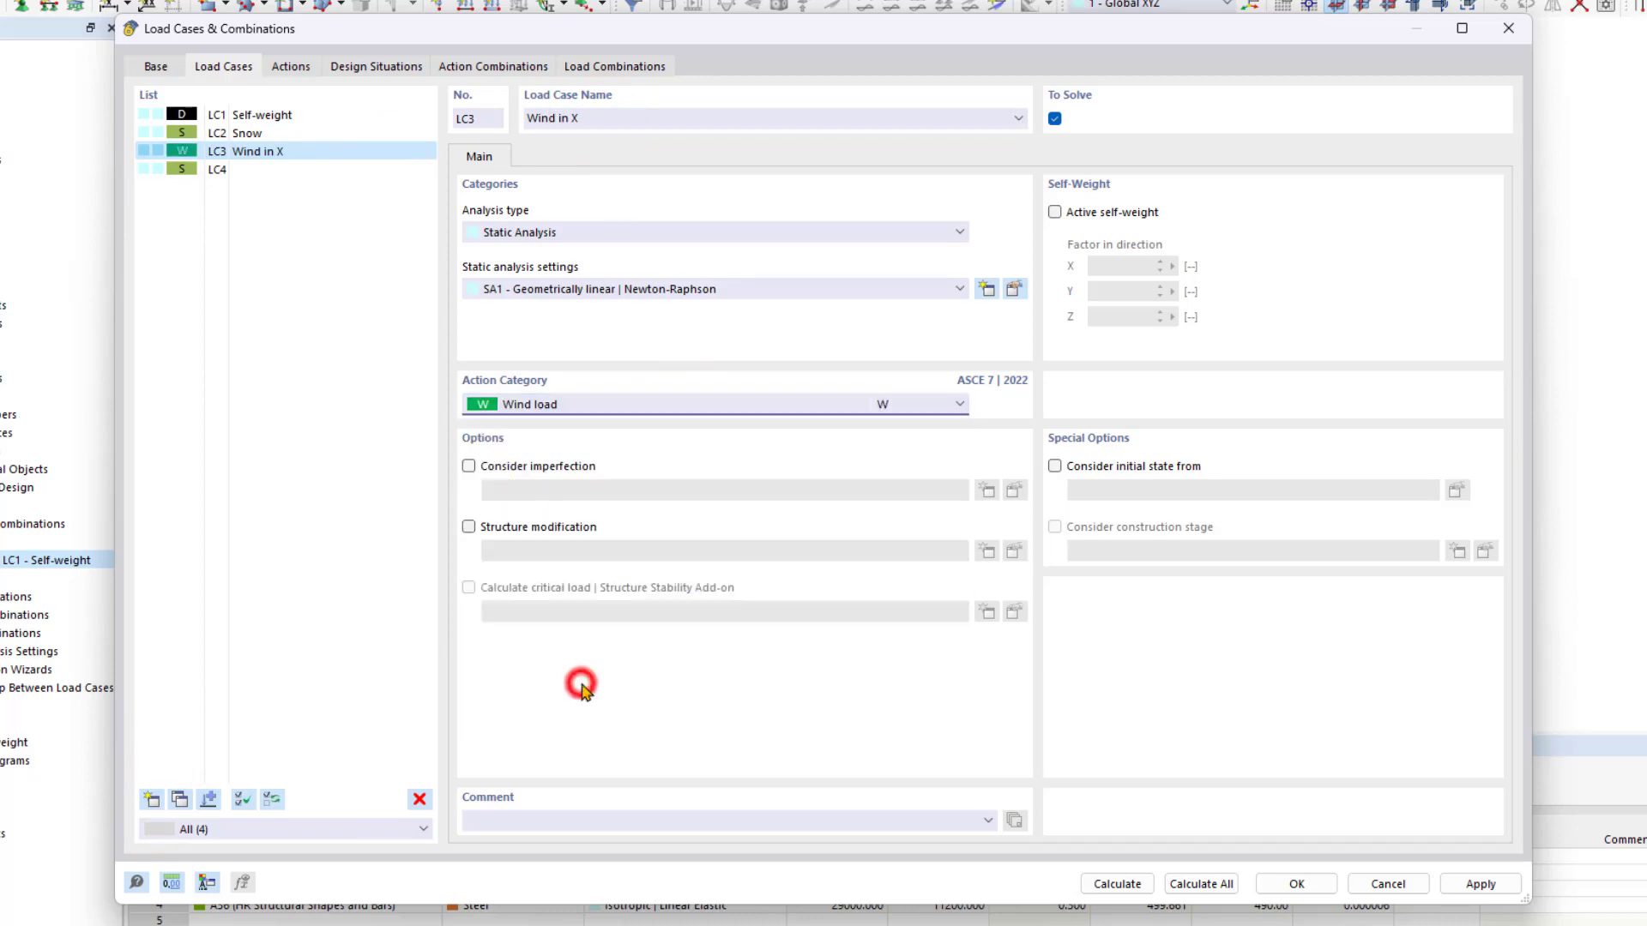
Name load case LC4 "Wind in Y", assign it the Wind load action category, and accept the load case definitions
{"action": "left_click", "coordinate": [269, 169]}
{"action": "left_click", "coordinate": [689, 120]}
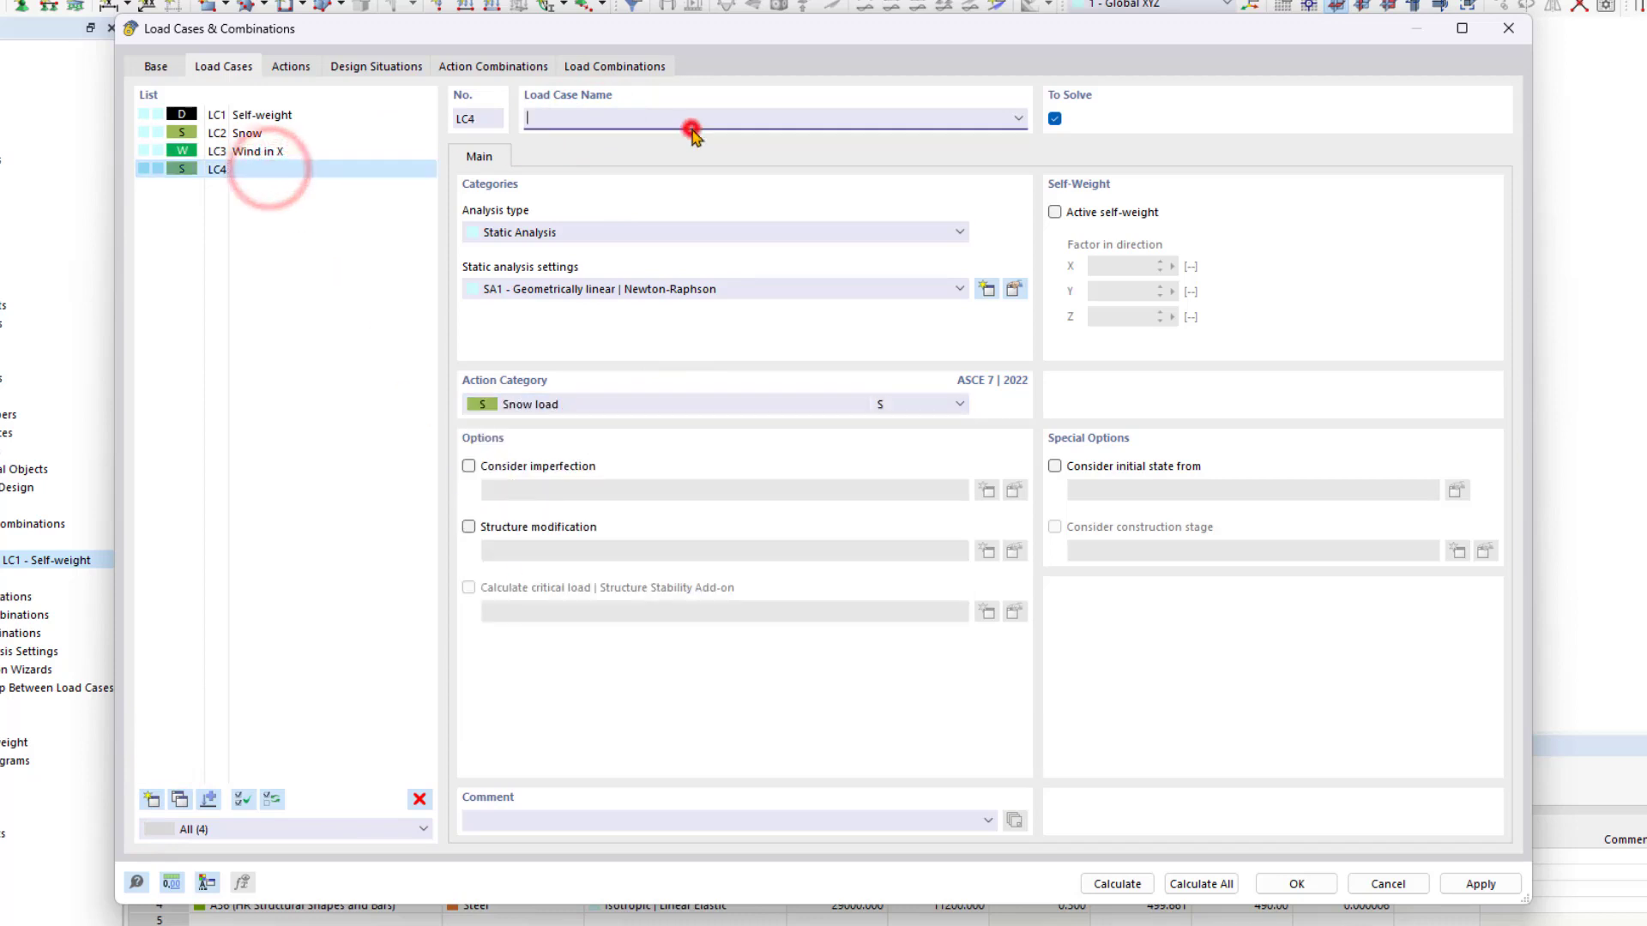
{"action": "type", "text": "Wind in Y"}
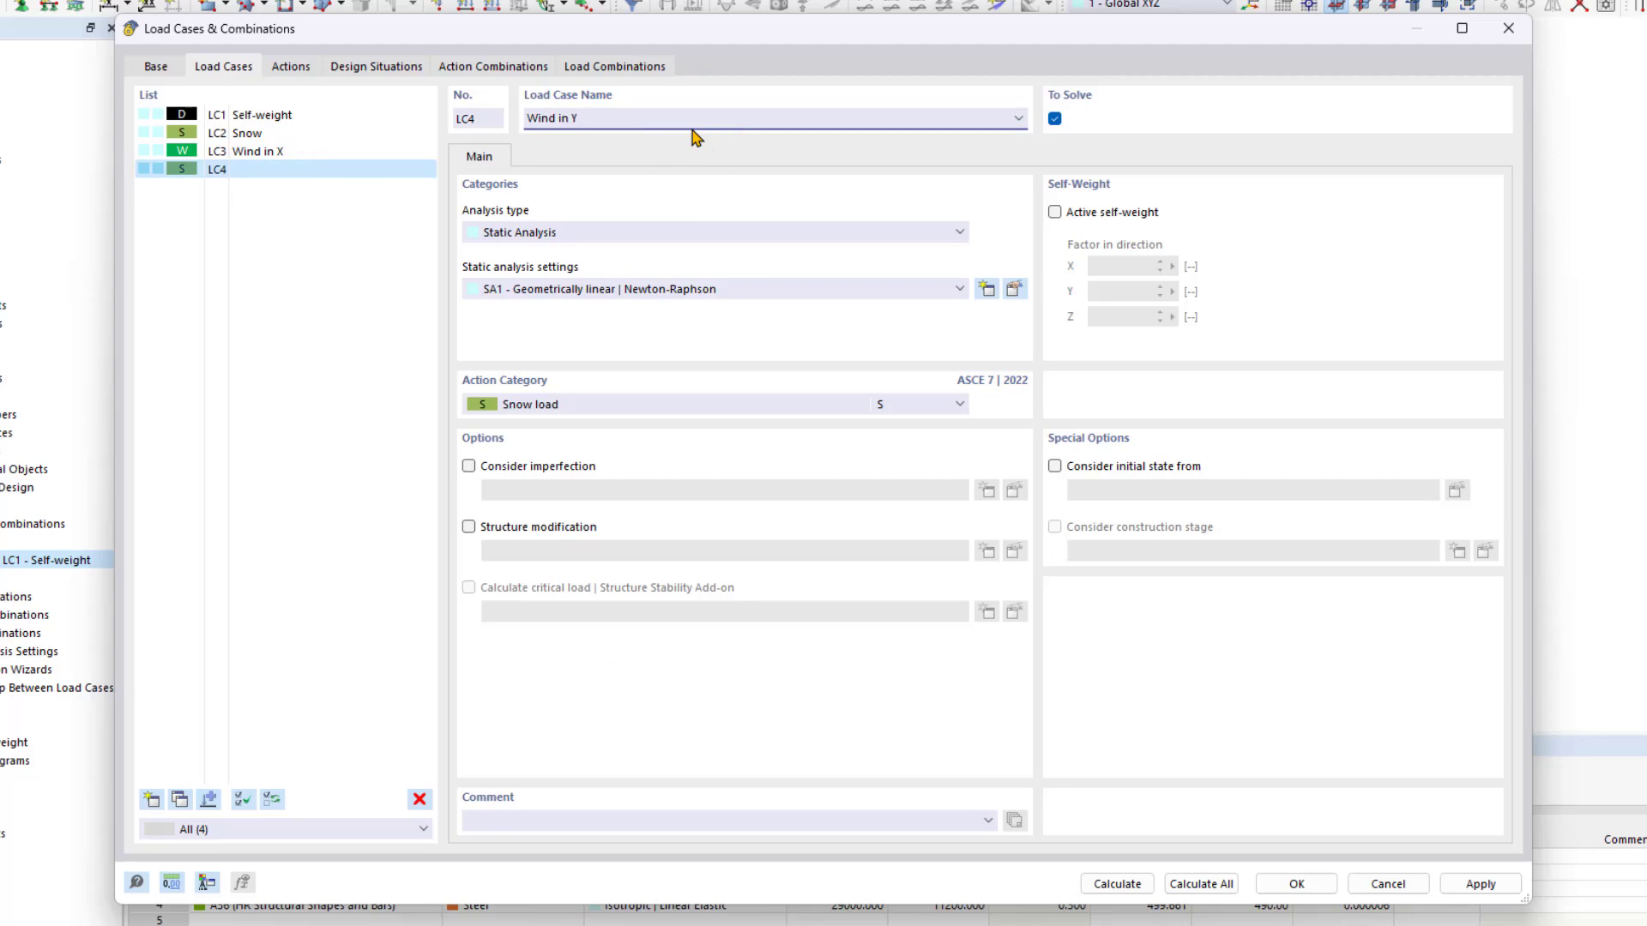
{"action": "left_click", "coordinate": [672, 404]}
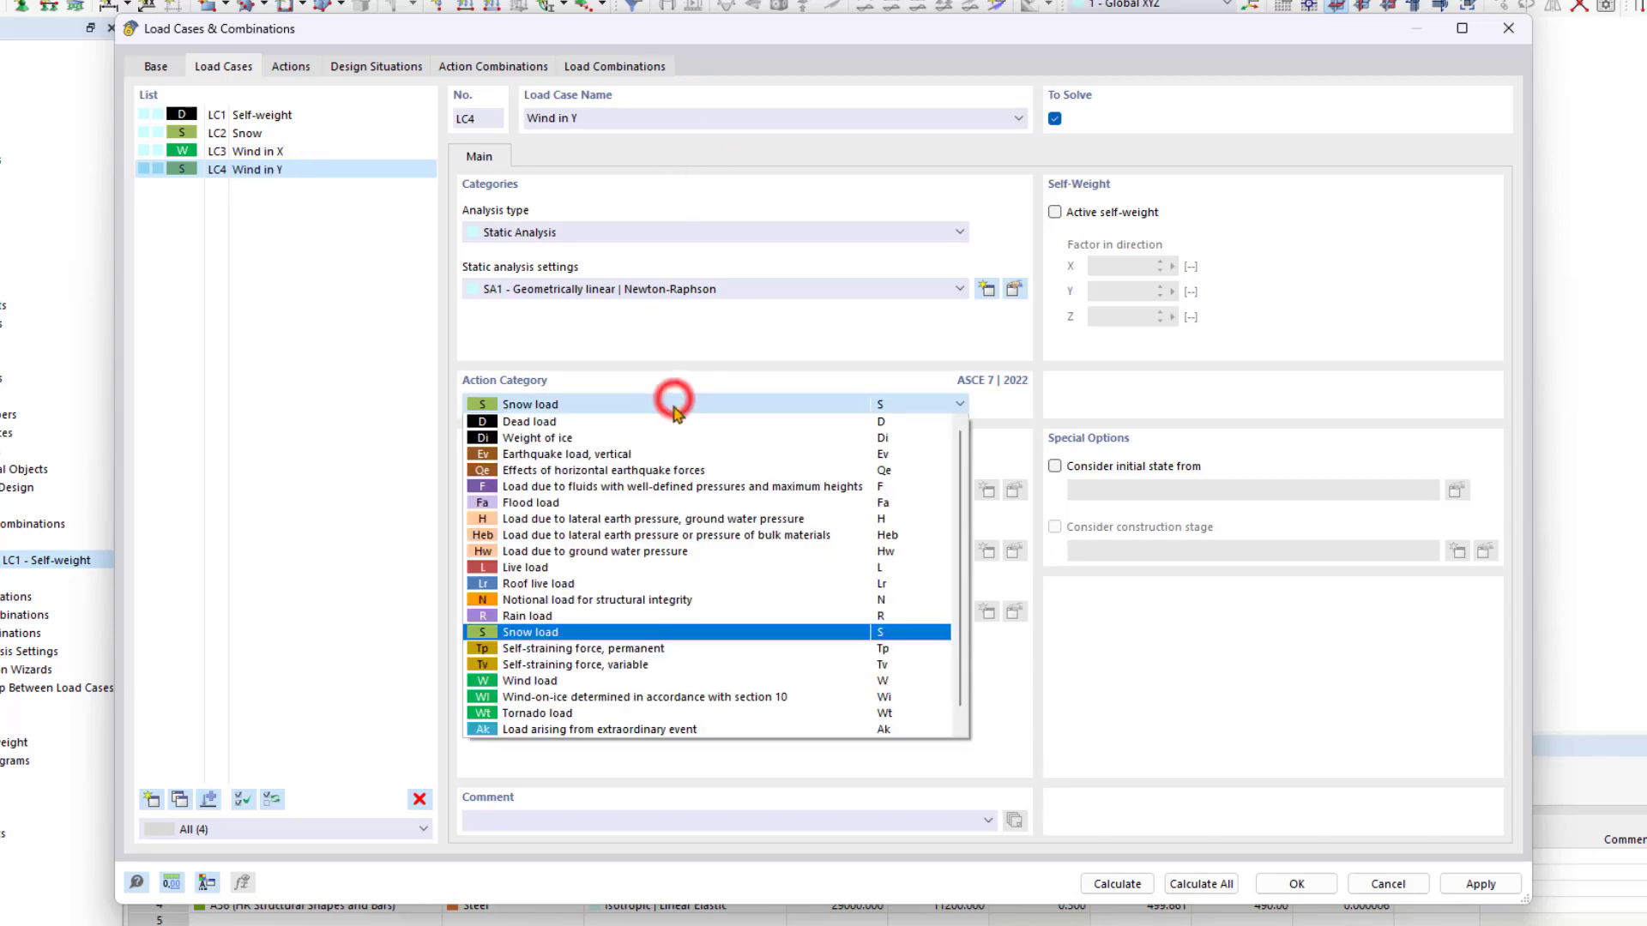
{"action": "left_click", "coordinate": [615, 682]}
{"action": "left_click", "coordinate": [232, 534]}
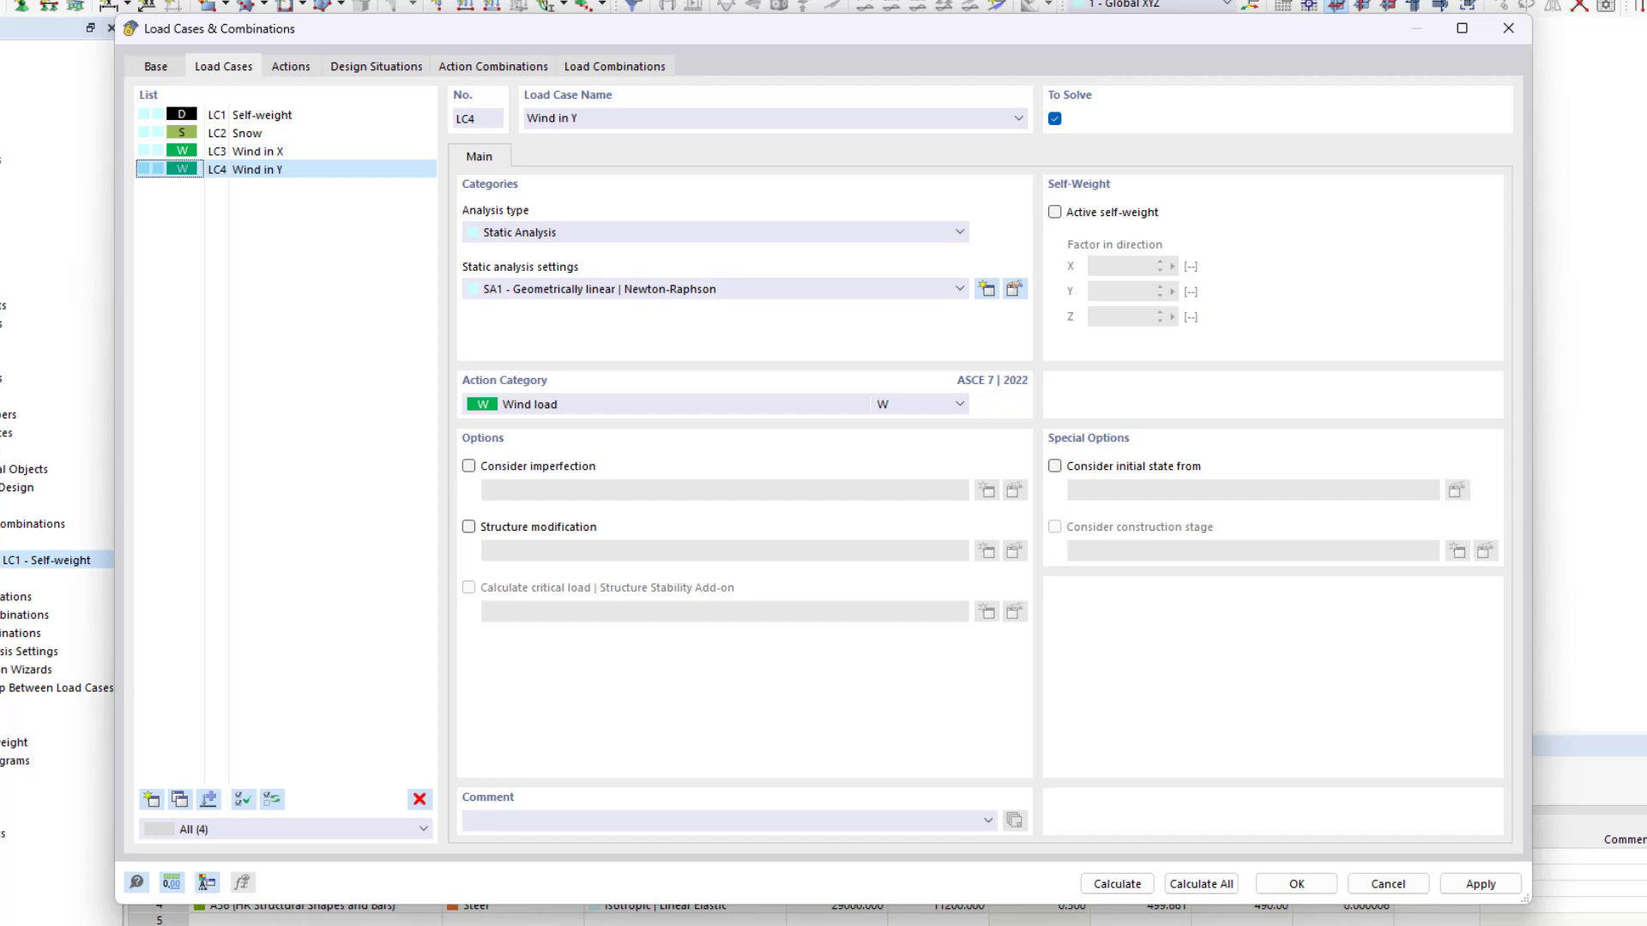
{"action": "left_click", "coordinate": [1297, 884]}
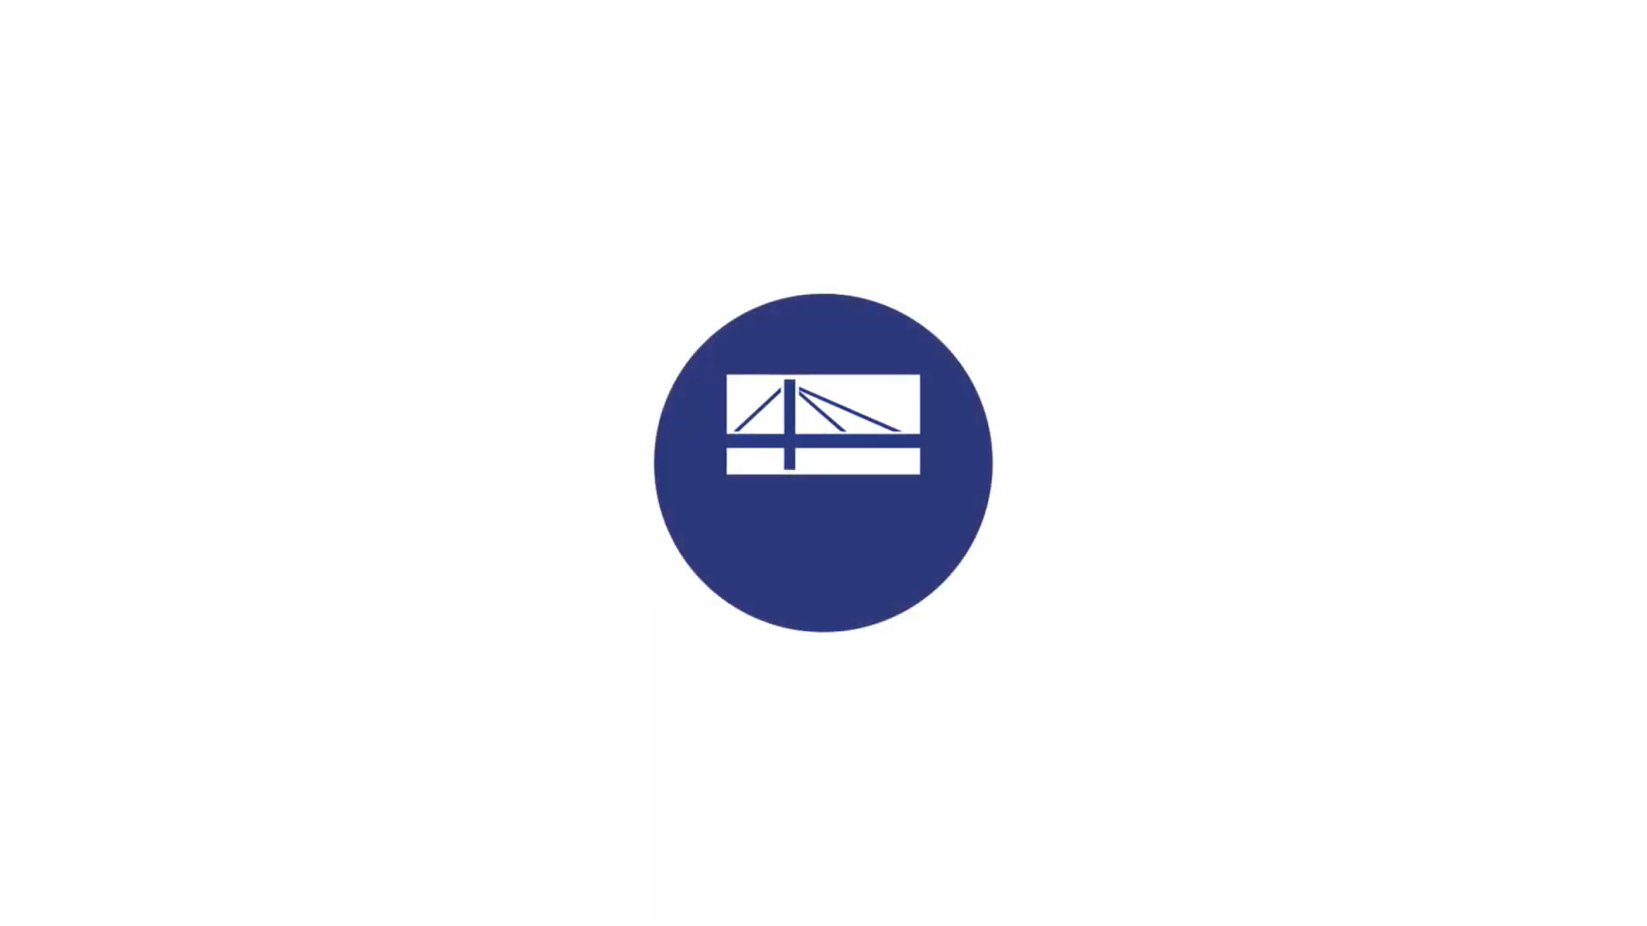